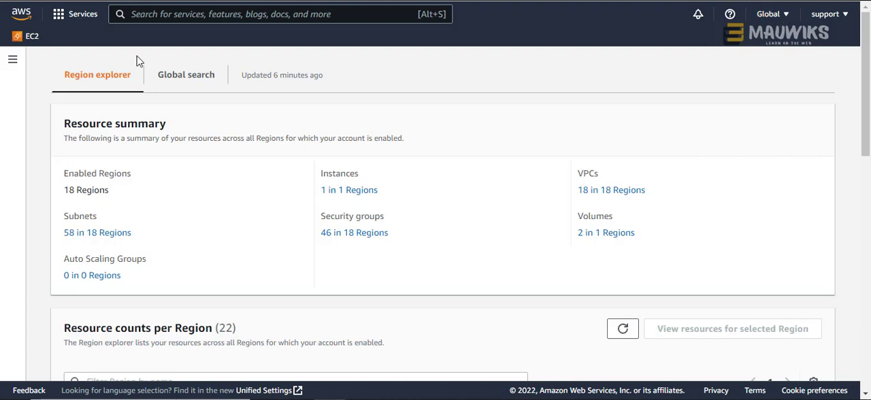
# - Open the EC2 service from the Compute category of the services list
pyautogui.click(136, 13)
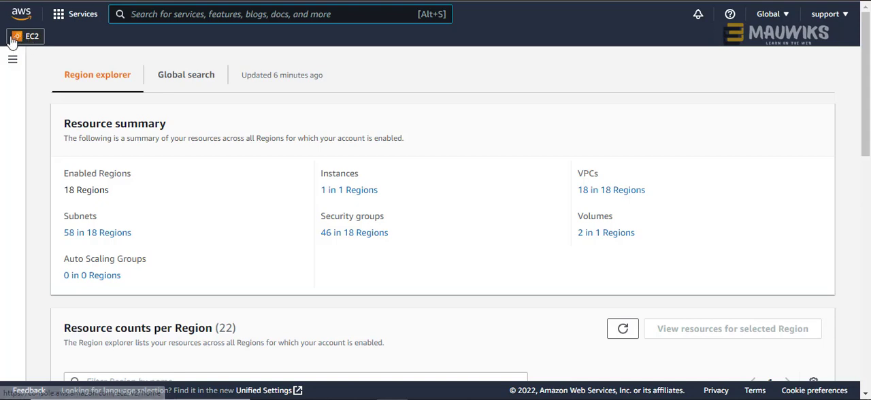
pyautogui.click(66, 21)
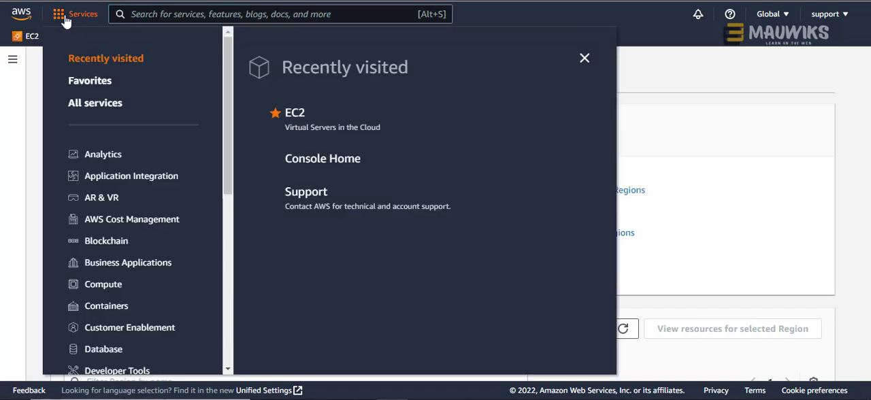
pyautogui.click(101, 295)
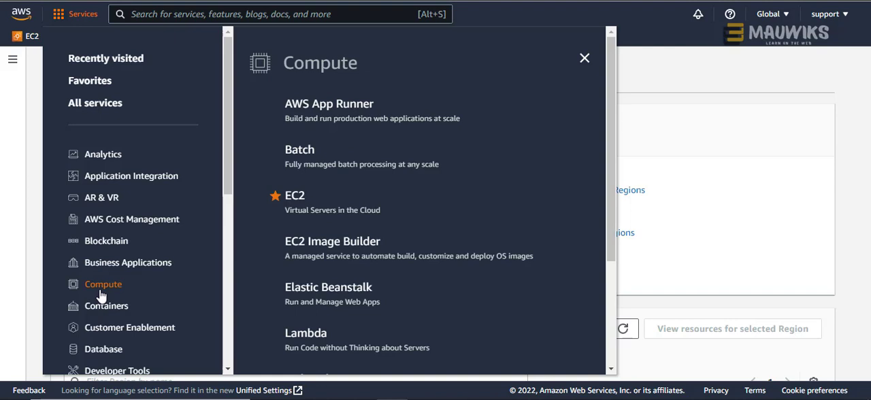
pyautogui.click(295, 196)
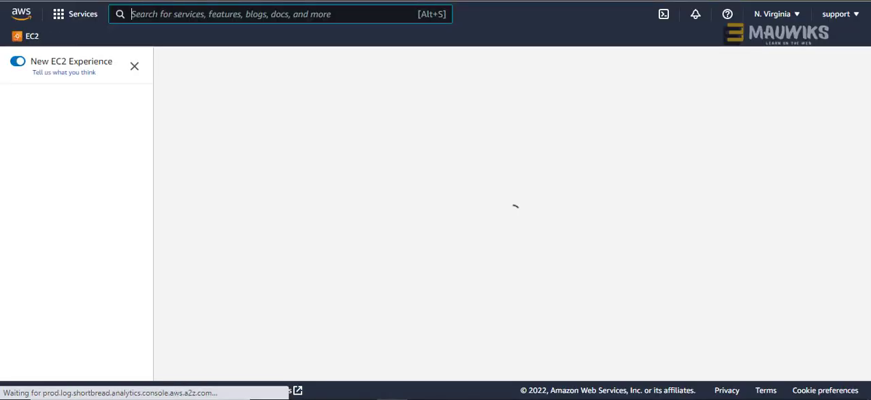
# - Search the console for "ec2" and open the EC2 Instances page from the results
pyautogui.click(155, 13)
pyautogui.write('ec')
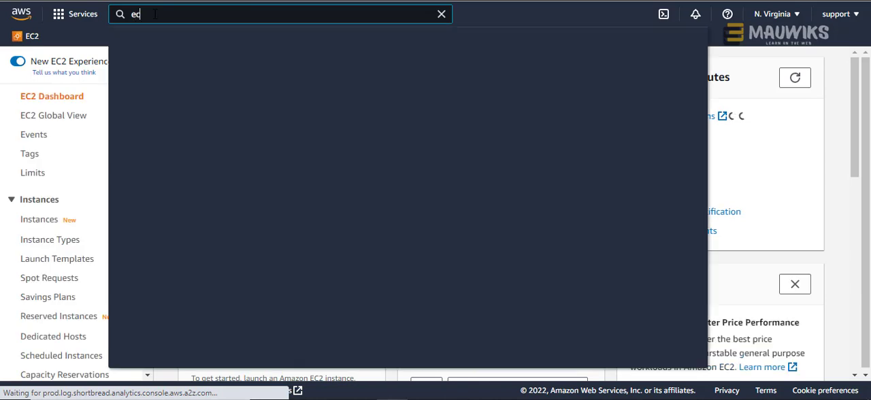
pyautogui.write('2')
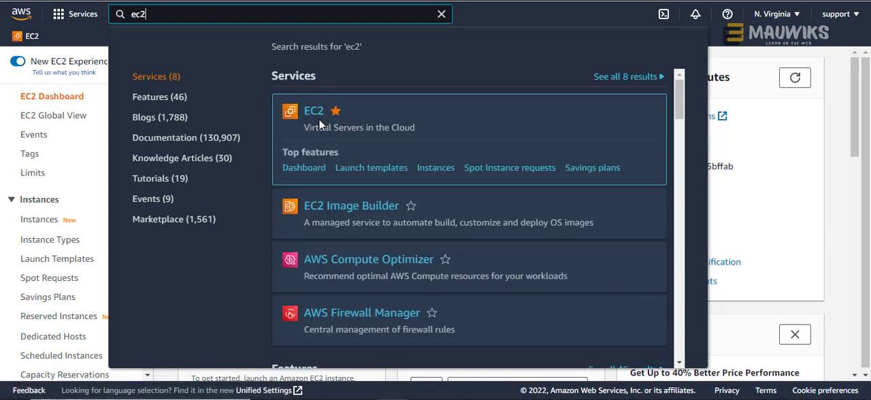
pyautogui.click(437, 172)
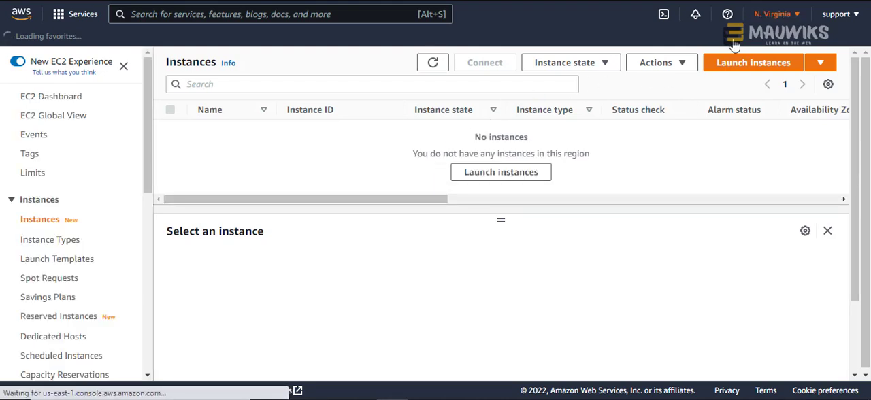
# - Look through the available regions and switch the console to Europe (London), eu-west-2
pyautogui.click(790, 15)
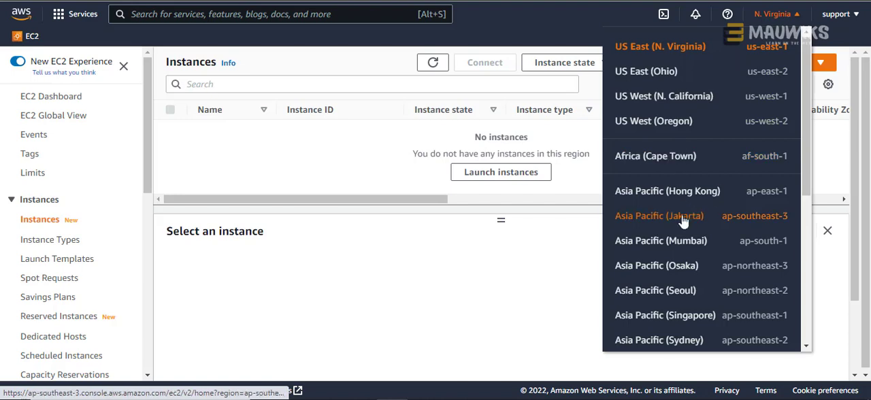
pyautogui.scroll(-4, 700, 156)
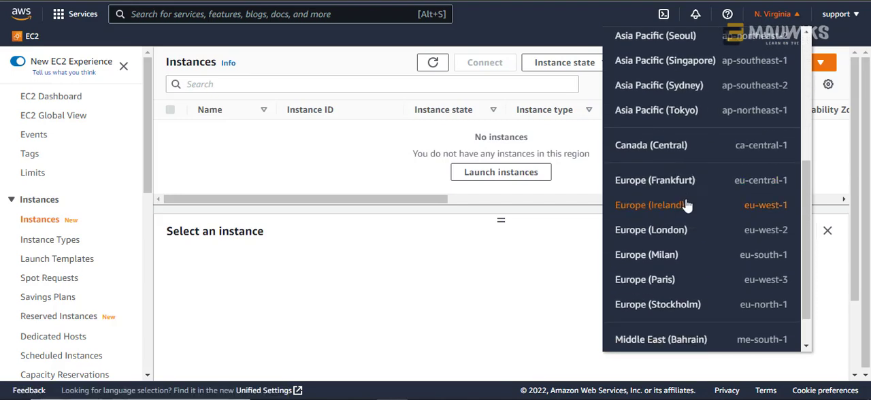
pyautogui.scroll(5, 688, 206)
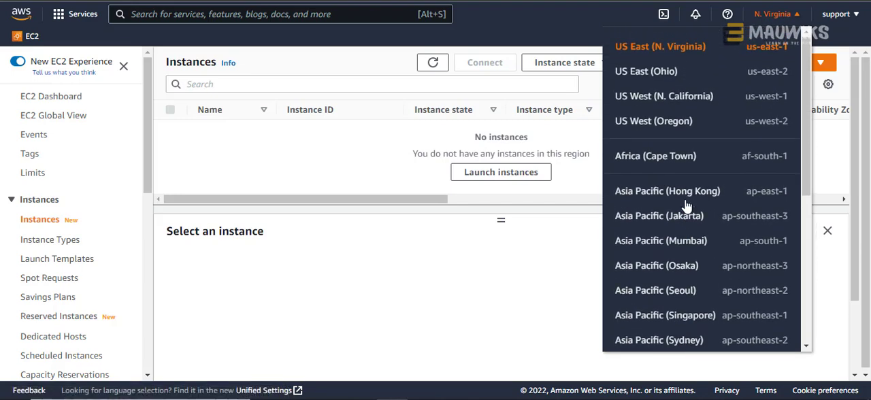
pyautogui.scroll(-5, 686, 206)
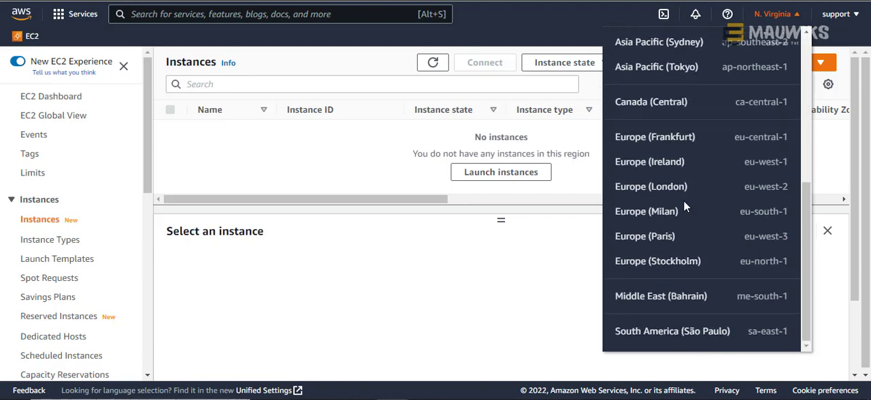
pyautogui.scroll(3, 684, 206)
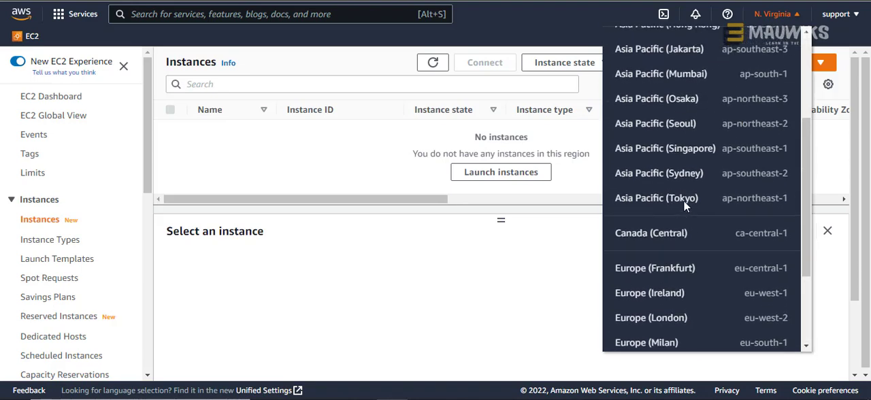
pyautogui.scroll(2, 685, 208)
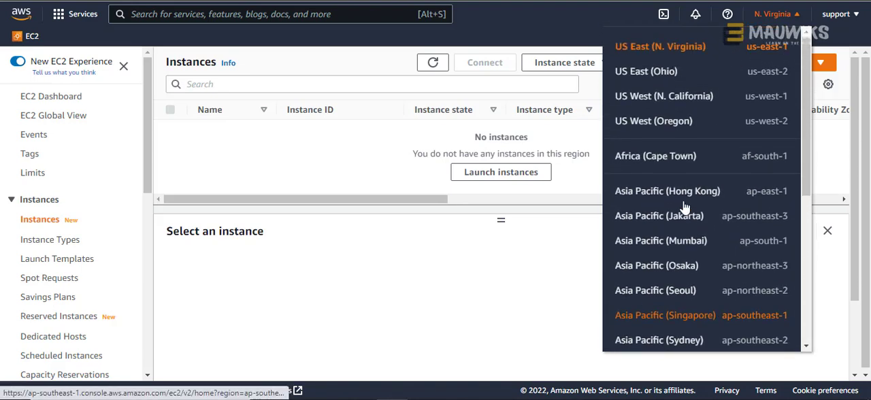
pyautogui.scroll(-3, 684, 207)
pyautogui.scroll(-3, 685, 208)
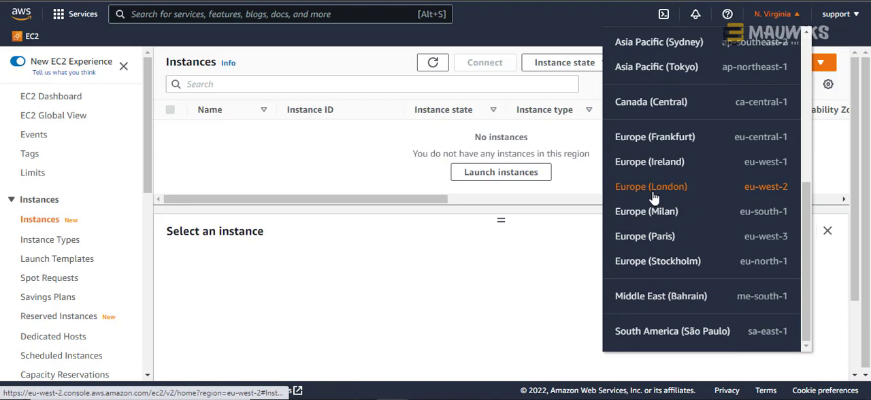
pyautogui.click(653, 196)
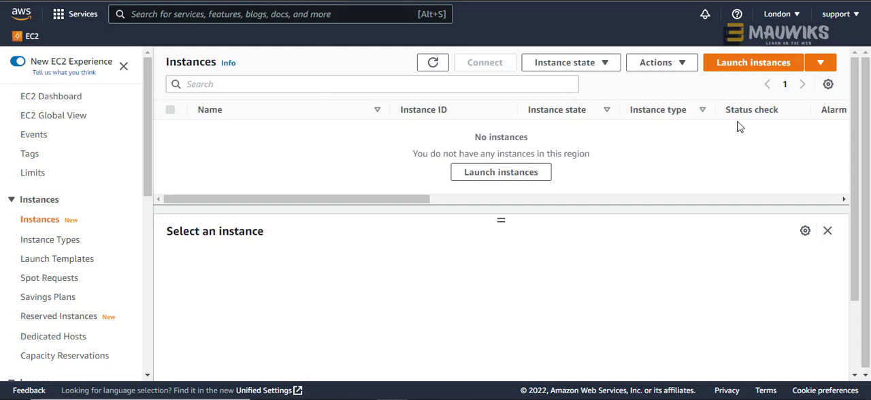
# - Start launching a new EC2 instance and name it "paypaluk"
pyautogui.click(742, 68)
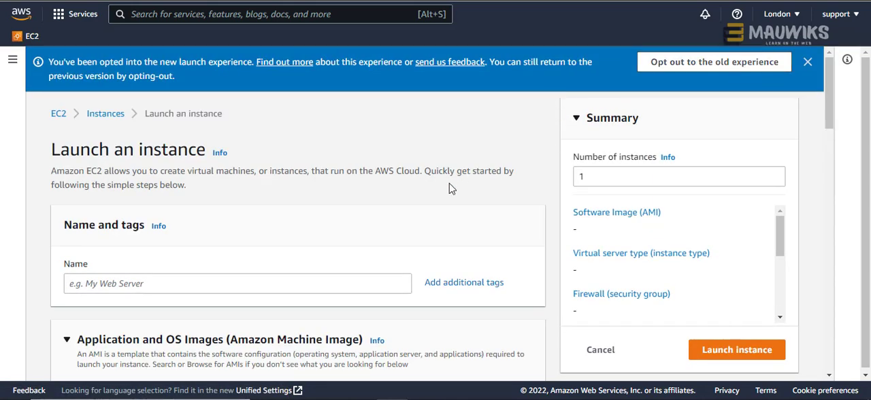
pyautogui.scroll(-3, 449, 185)
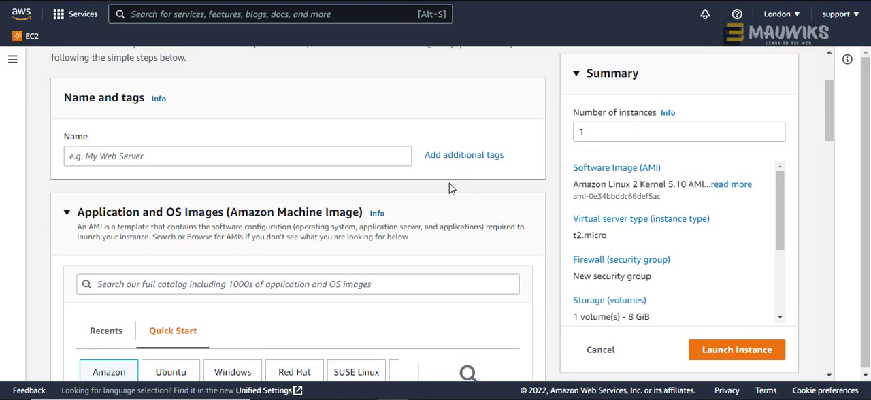
pyautogui.scroll(-3, 449, 185)
pyautogui.scroll(4, 449, 185)
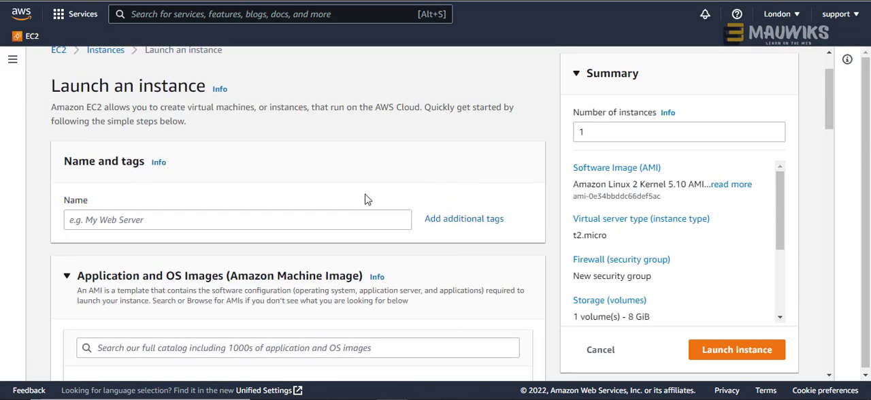
pyautogui.click(165, 224)
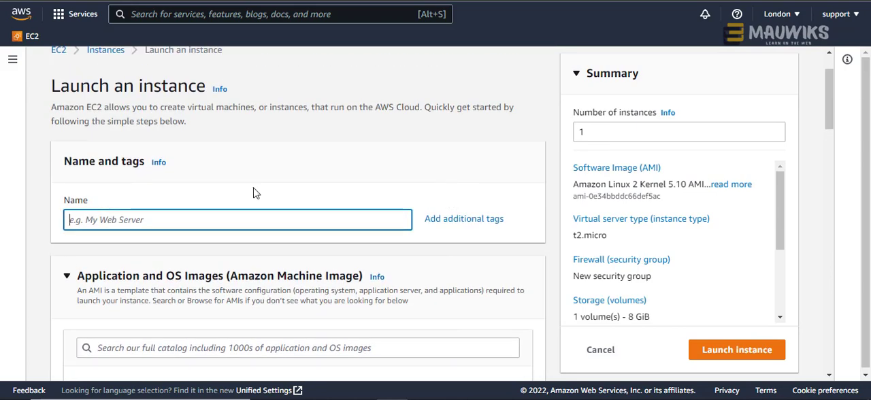
pyautogui.write('PayPa')
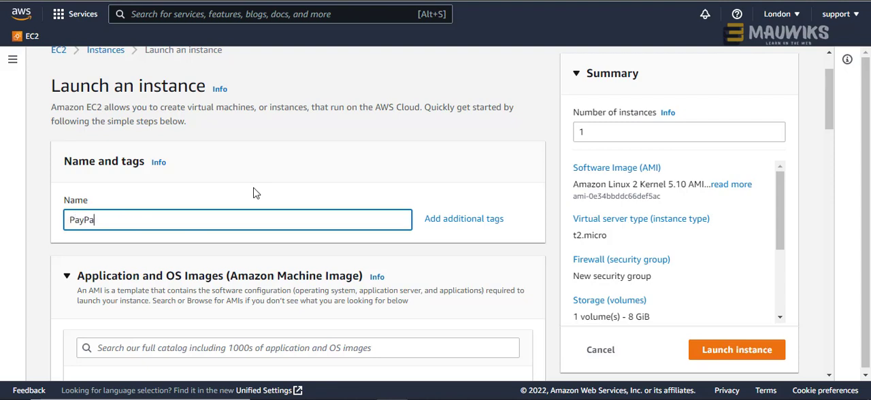
pyautogui.write('l')
pyautogui.moveTo(186, 213); pyautogui.dragTo(60, 222)
pyautogui.write('paypaluk')
# - Choose the Windows quick-start image, Microsoft Windows Server 2019 Base, and review the image and instance type details
pyautogui.scroll(-3, 224, 237)
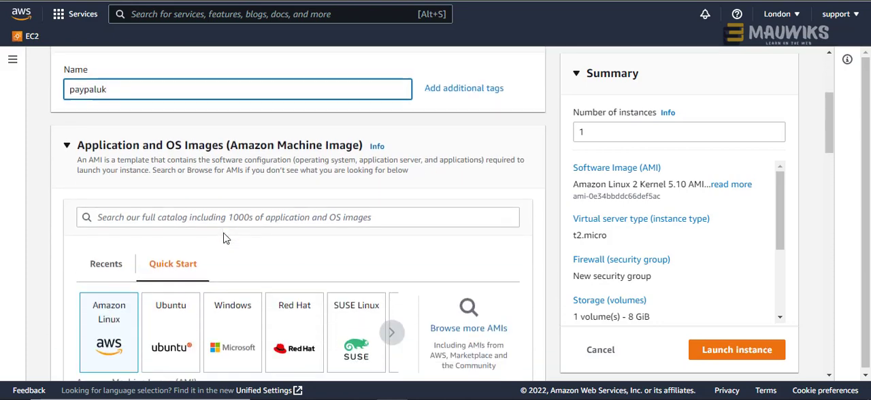
pyautogui.click(219, 278)
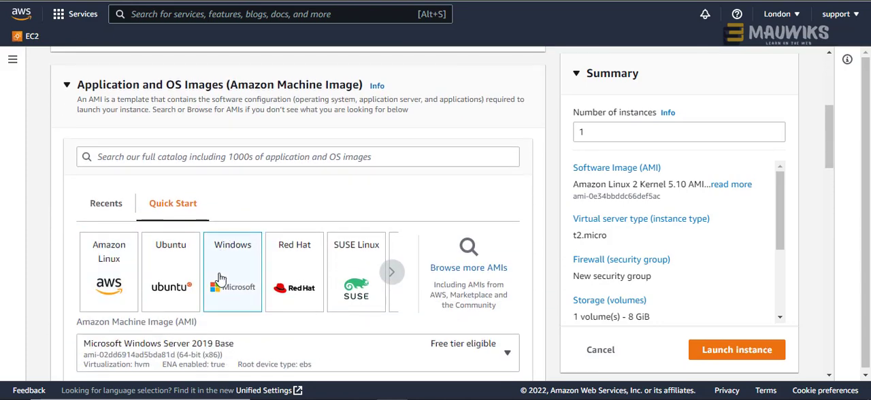
pyautogui.scroll(-1, 392, 198)
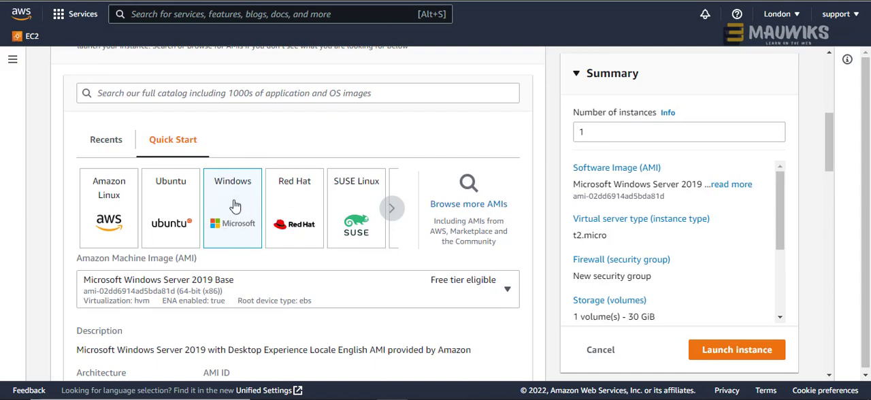
pyautogui.scroll(-2, 253, 259)
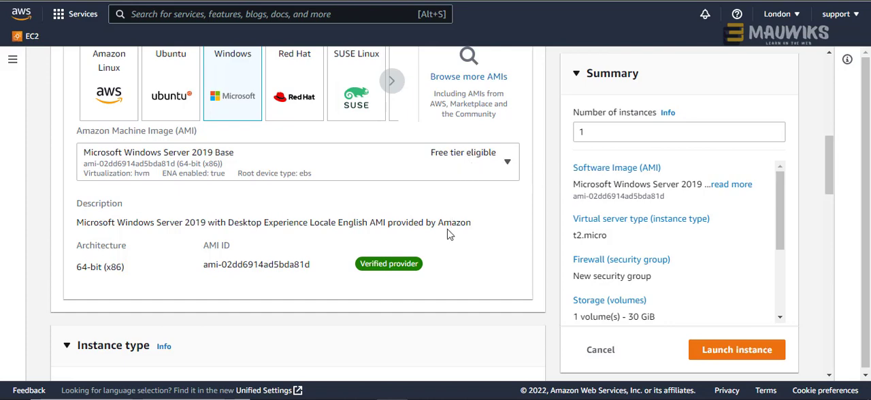
pyautogui.scroll(-2, 448, 235)
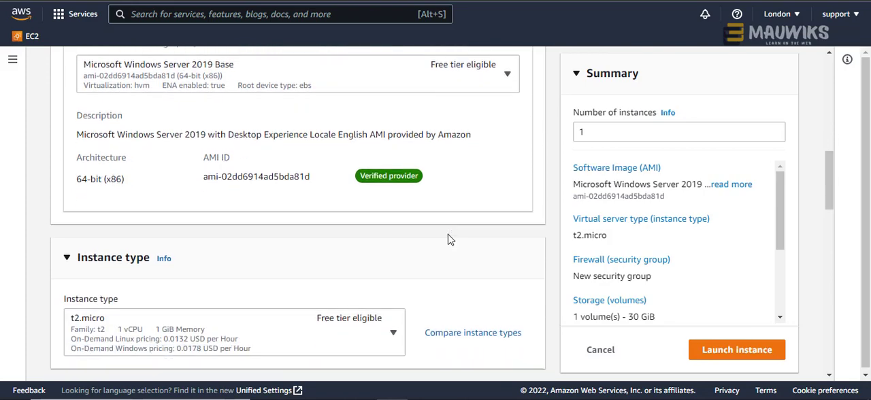
pyautogui.scroll(-2, 447, 238)
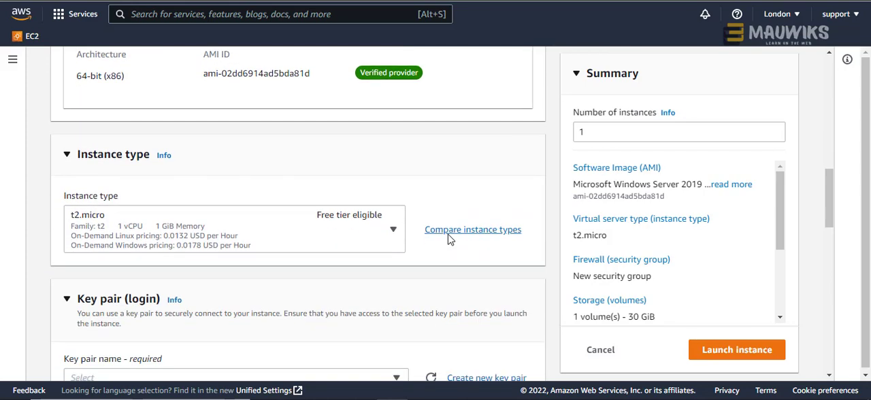
# - Create a new login key pair named "paypaluk" in .pem format for the instance
pyautogui.scroll(-3, 342, 238)
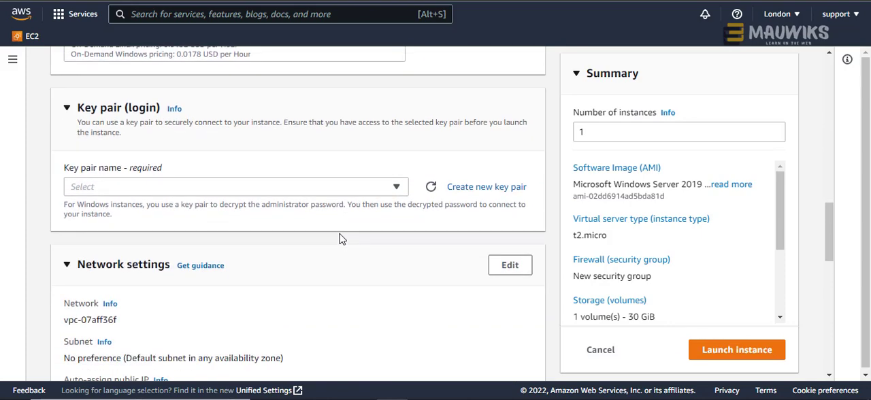
pyautogui.click(346, 188)
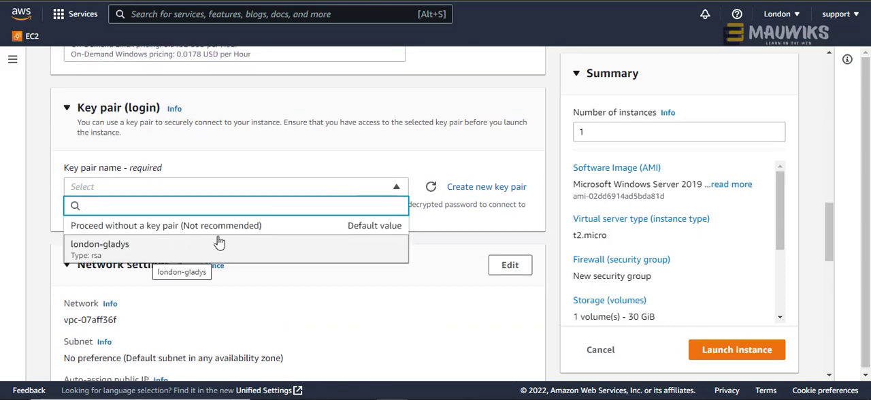
pyautogui.click(434, 159)
pyautogui.click(461, 194)
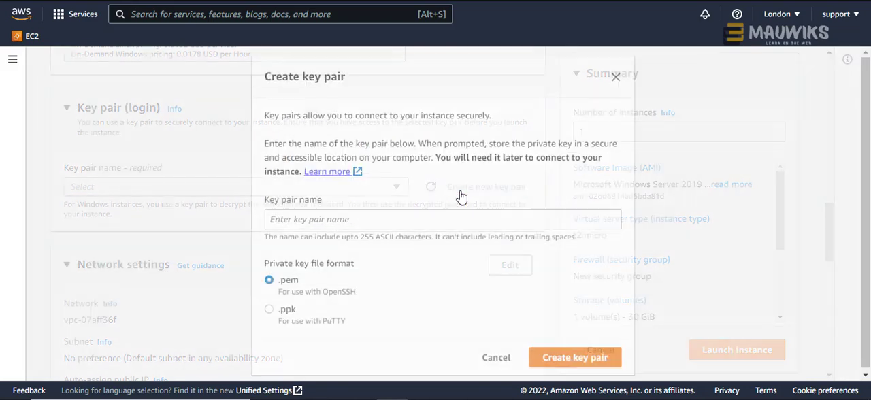
pyautogui.click(381, 217)
pyautogui.write('pay')
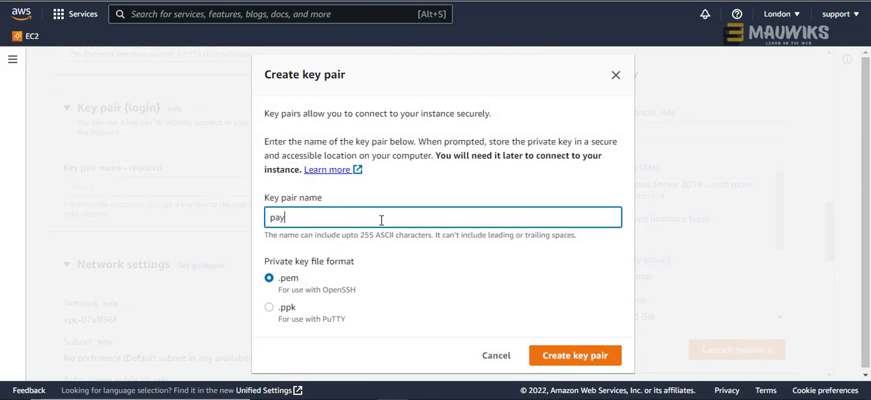
pyautogui.write('paluk')
pyautogui.click(555, 366)
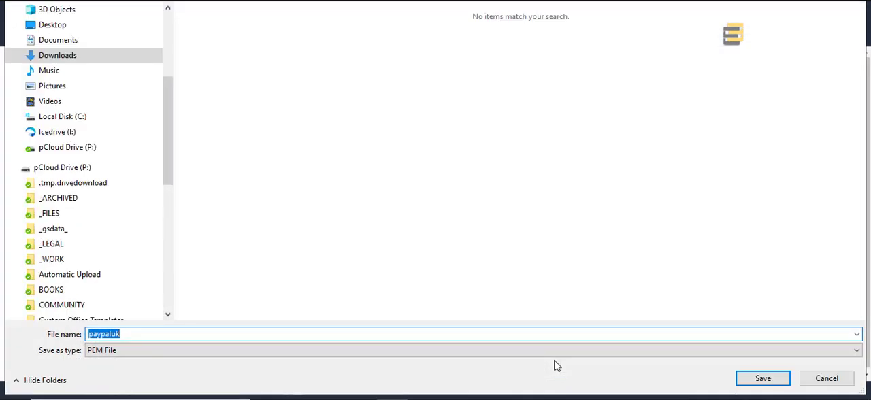
# - Save the private key file as paypaluk in the Keys folder reached through its desktop shortcut
pyautogui.click(59, 25)
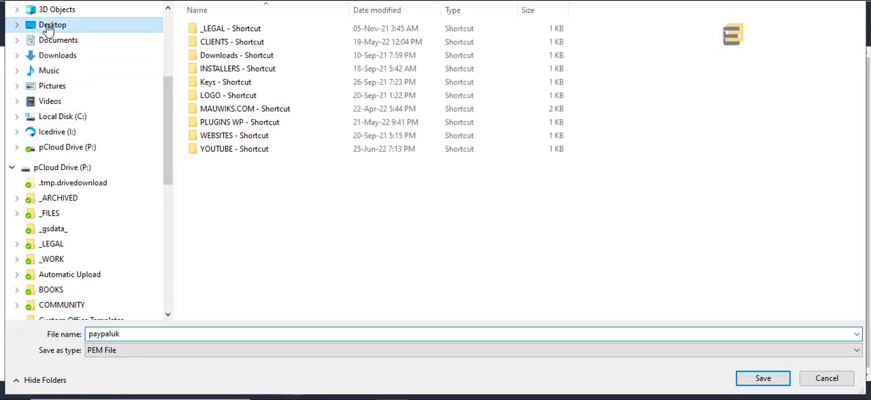
pyautogui.doubleClick(225, 87)
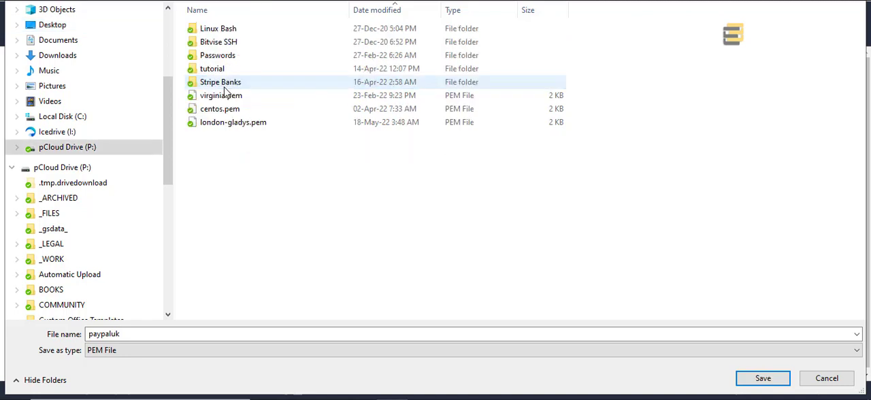
pyautogui.click(762, 379)
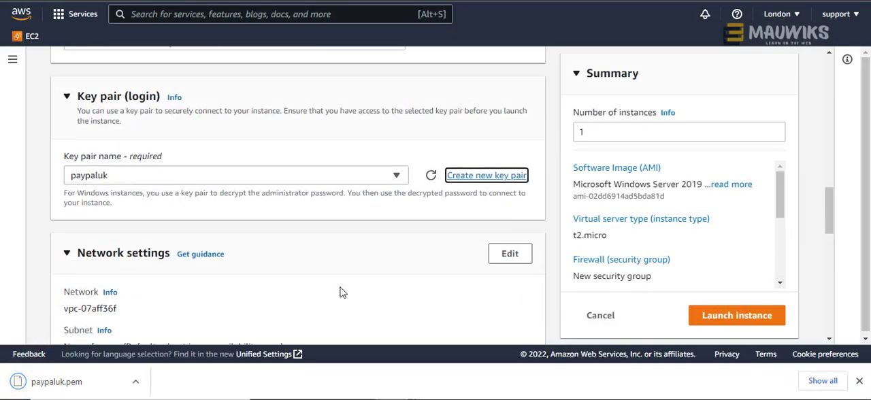
pyautogui.scroll(-3, 340, 292)
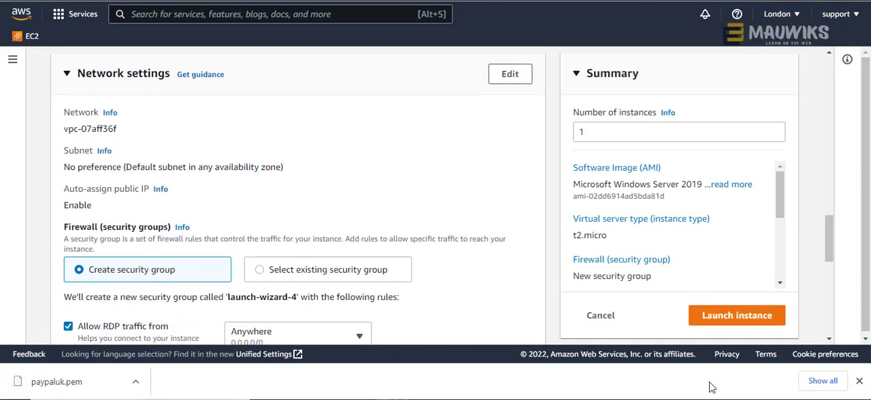
# - Examine the instance's key pair, network, firewall, storage and image settings before launching
pyautogui.click(859, 381)
pyautogui.scroll(3, 329, 267)
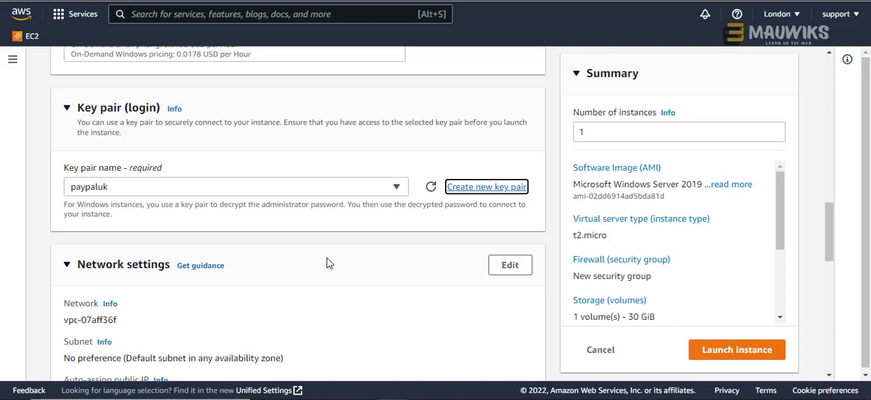
pyautogui.scroll(-3, 327, 264)
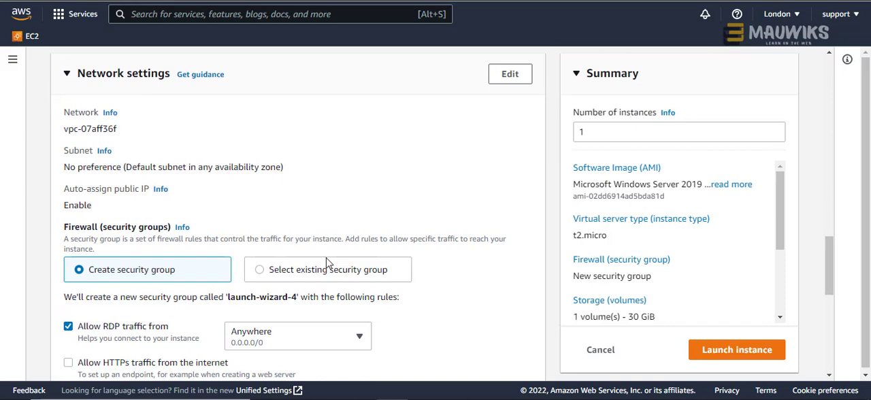
pyautogui.scroll(-1, 327, 264)
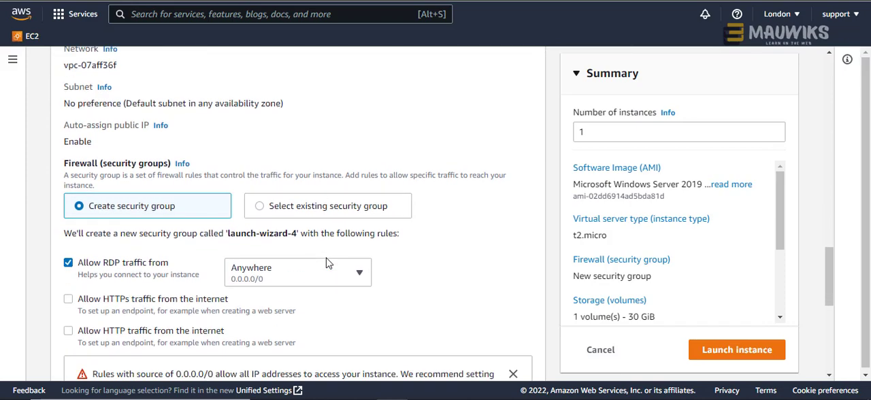
pyautogui.scroll(-1, 327, 264)
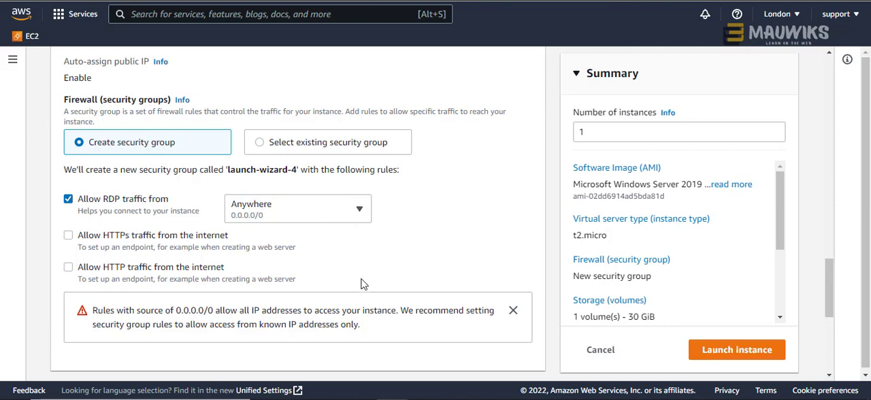
pyautogui.scroll(-3, 363, 284)
pyautogui.scroll(-2, 363, 284)
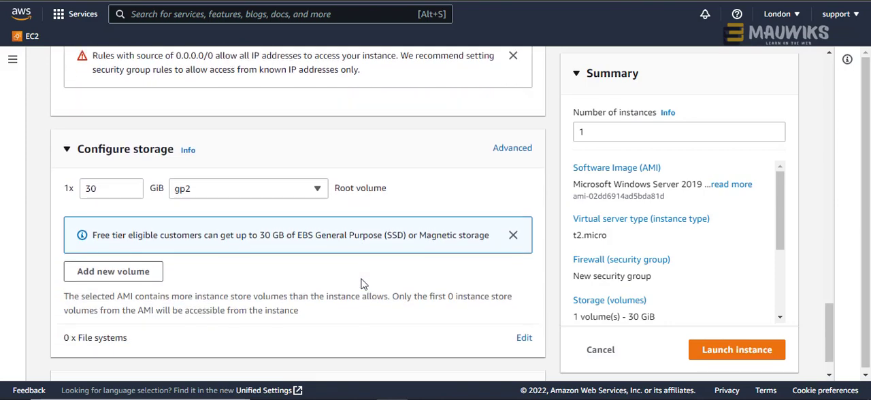
pyautogui.scroll(8, 363, 284)
pyautogui.scroll(10, 363, 284)
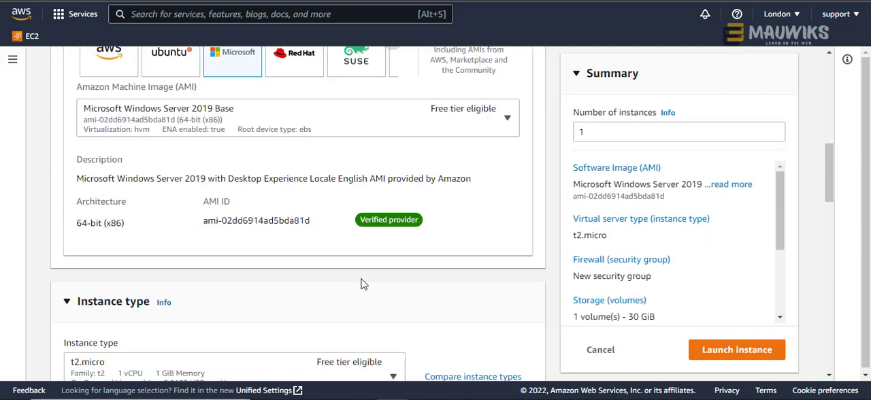
pyautogui.scroll(-14, 362, 283)
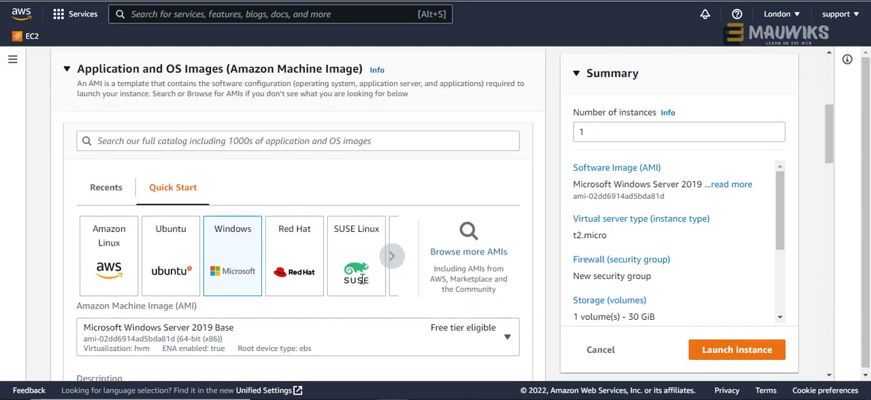
pyautogui.scroll(-4, 361, 279)
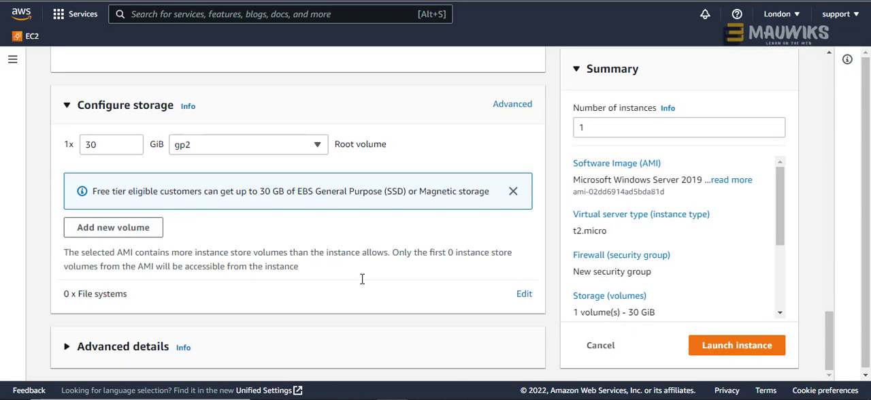
# - Launch the configured instance and open it in the EC2 instances list
pyautogui.click(722, 354)
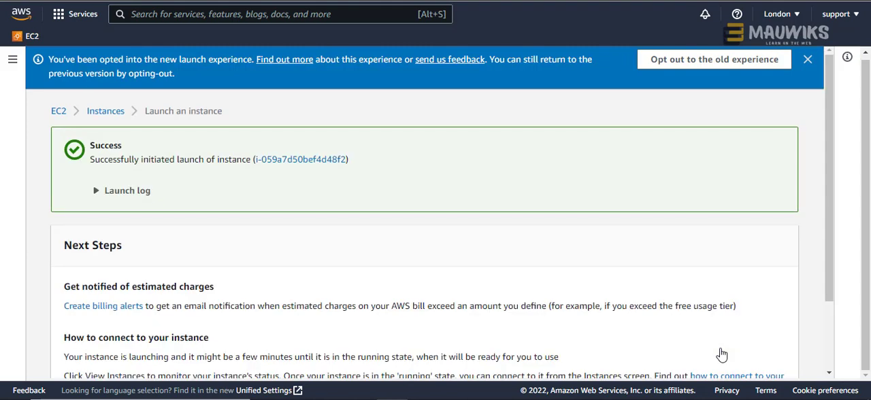
pyautogui.click(317, 162)
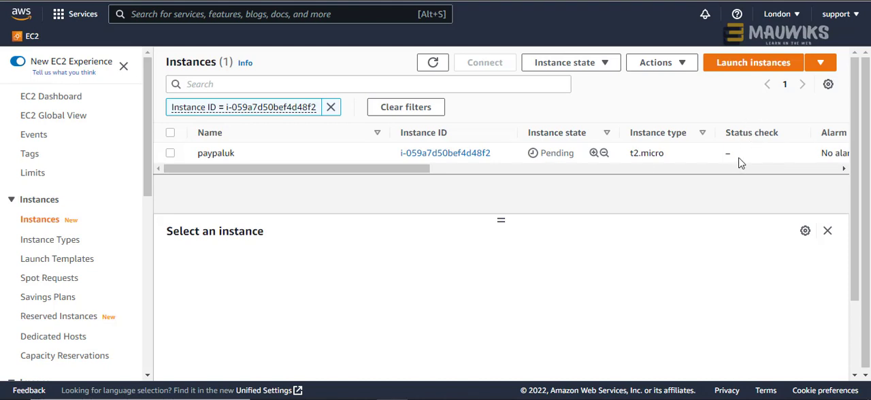
# - Refresh the instances list repeatedly to monitor the status check, narrowing the Name column and widening the Status check column
pyautogui.click(432, 64)
pyautogui.click(436, 67)
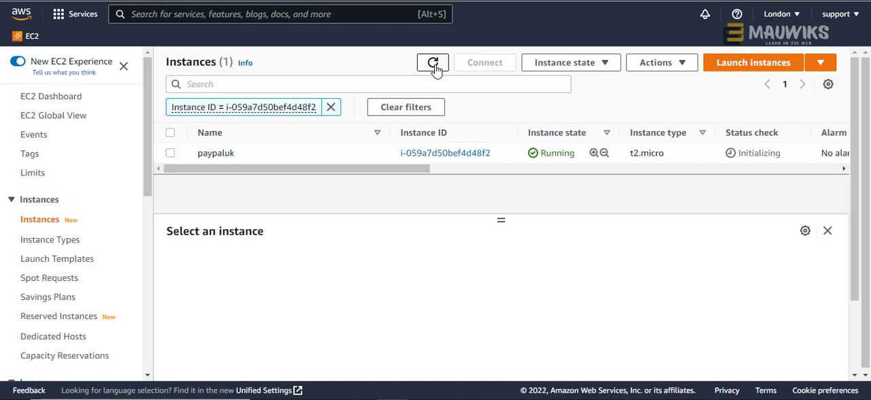
pyautogui.click(435, 65)
pyautogui.click(439, 63)
pyautogui.click(439, 71)
pyautogui.moveTo(384, 132); pyautogui.dragTo(354, 133)
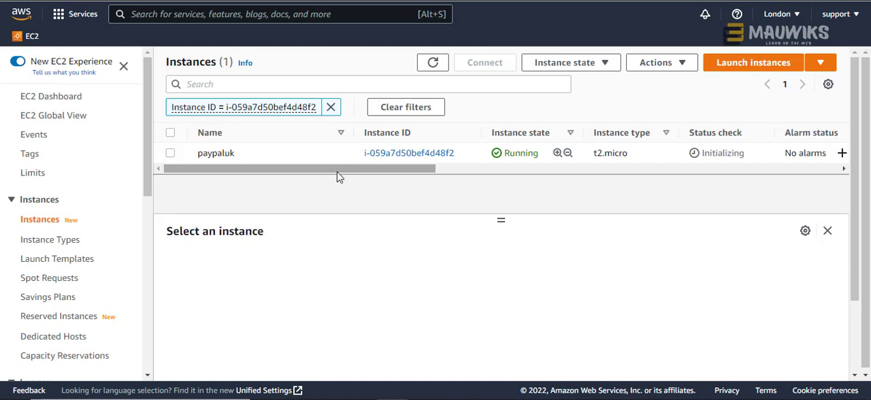
pyautogui.click(431, 64)
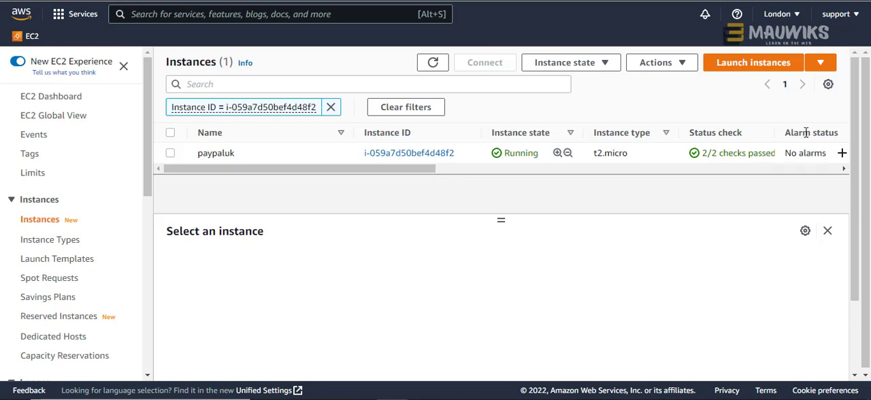
pyautogui.moveTo(777, 134); pyautogui.dragTo(786, 134)
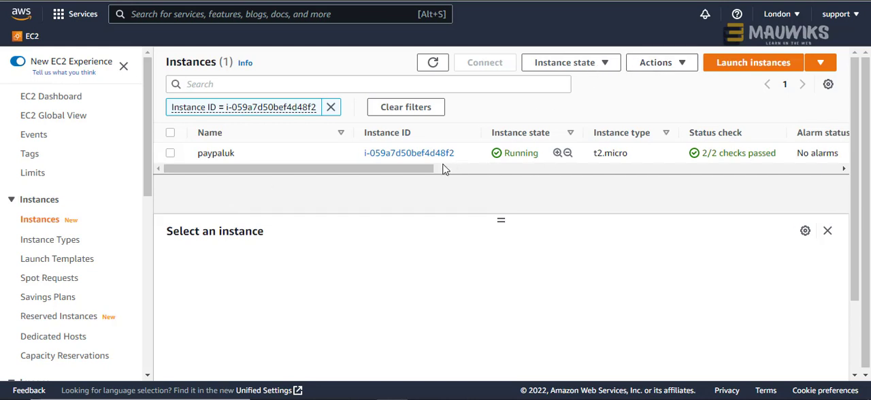
# - Select the paypaluk instance and bring up its RDP client connection options
pyautogui.moveTo(424, 176); pyautogui.dragTo(399, 175)
pyautogui.click(170, 155)
pyautogui.click(170, 158)
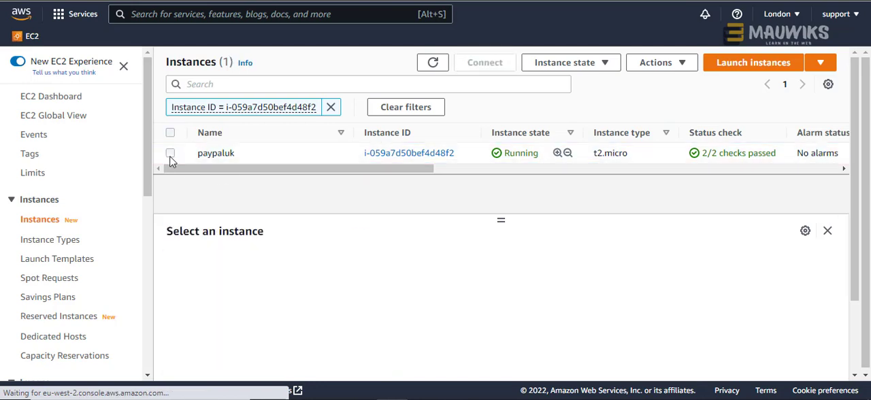
pyautogui.click(171, 156)
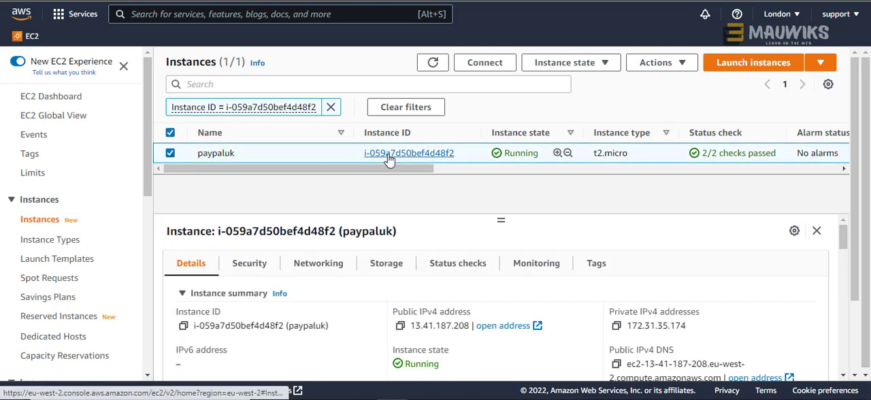
pyautogui.click(171, 156)
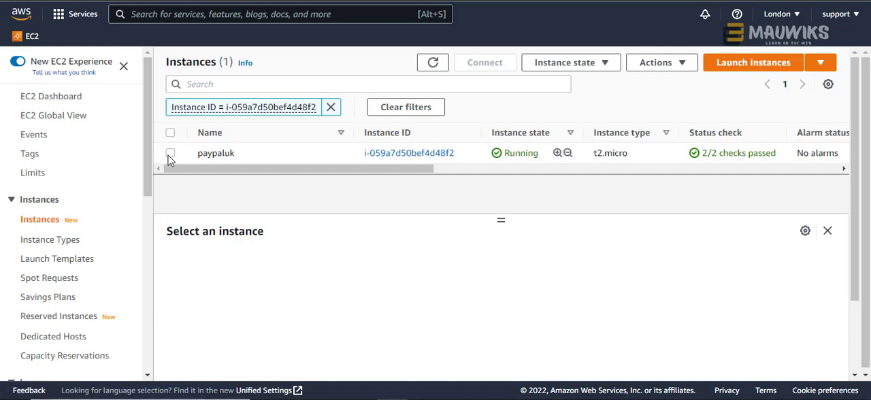
pyautogui.click(170, 156)
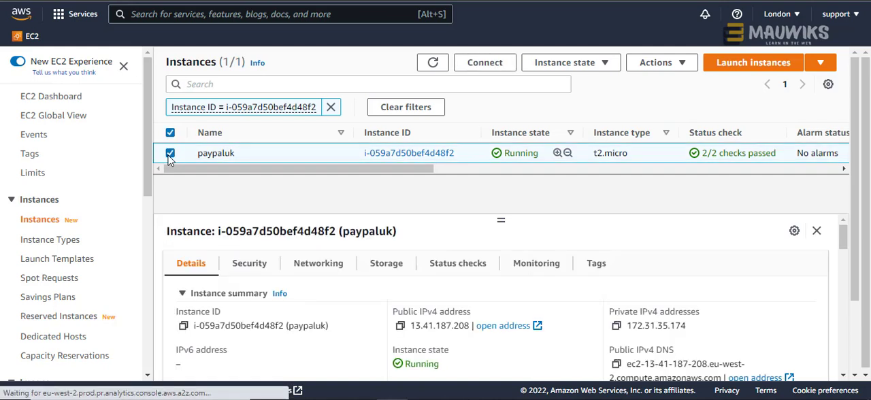
pyautogui.click(481, 69)
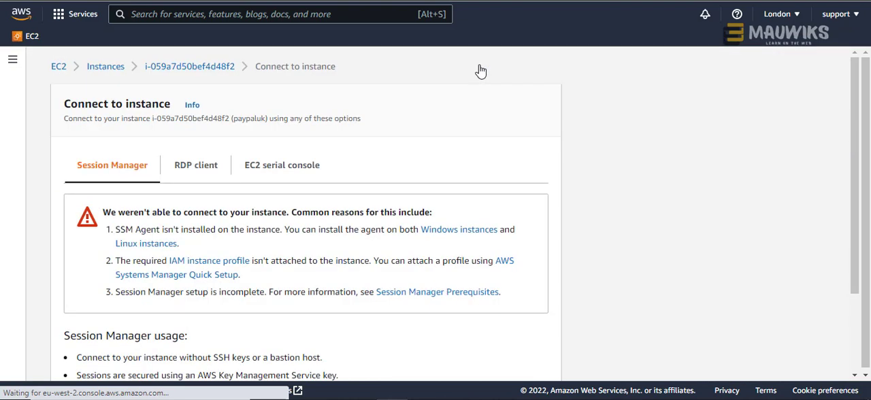
pyautogui.click(186, 171)
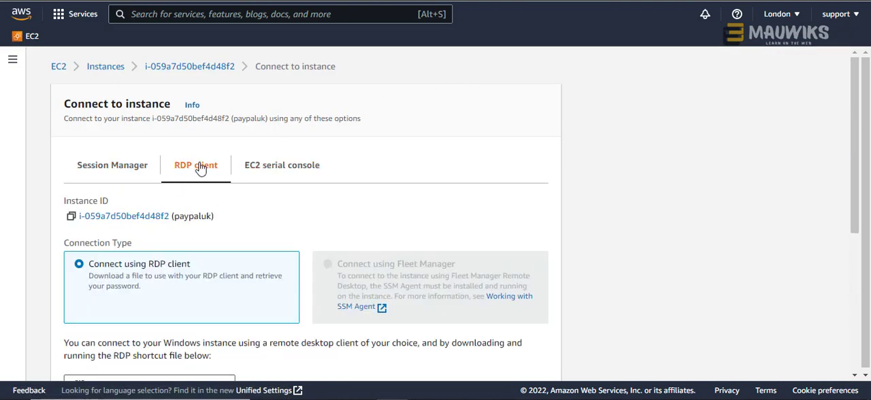
# - Download the instance's remote desktop file and save it as paypaluk
pyautogui.scroll(-4, 200, 169)
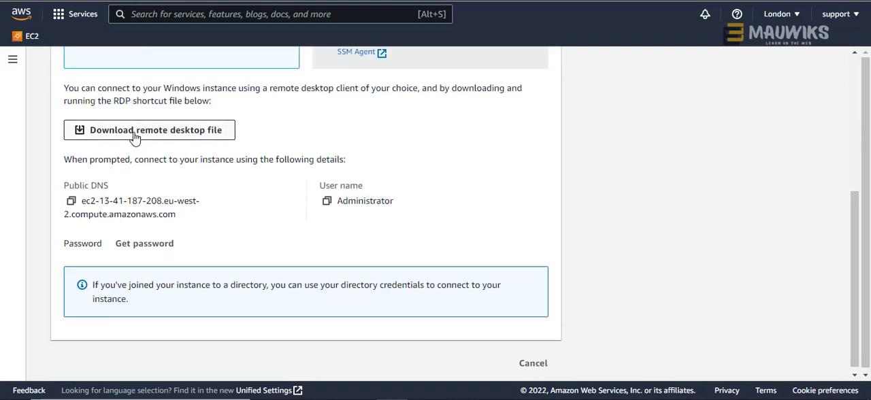
pyautogui.click(135, 133)
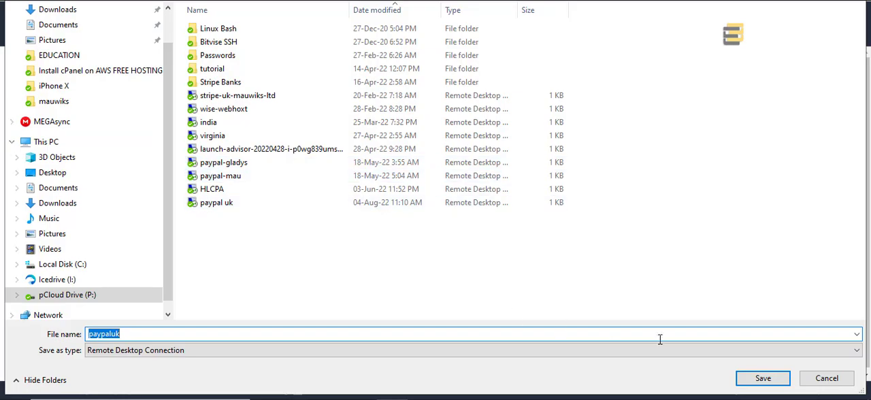
pyautogui.click(763, 378)
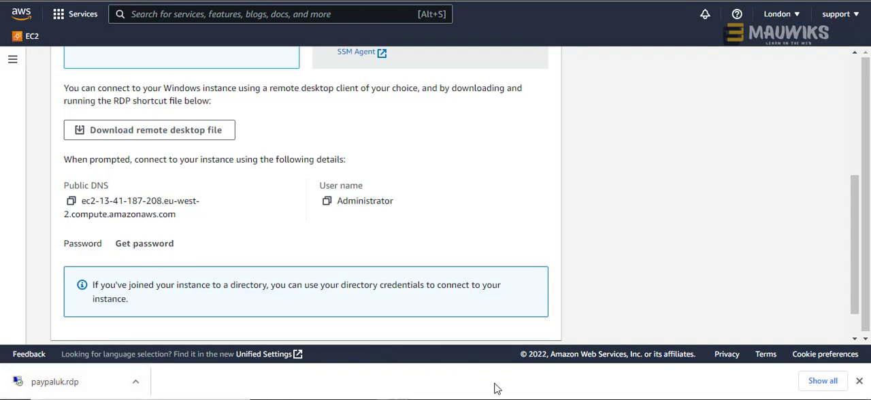
# - Start retrieving the Windows password and load the private key file paypaluk.pem from the Keys folder as the key pair
pyautogui.click(126, 250)
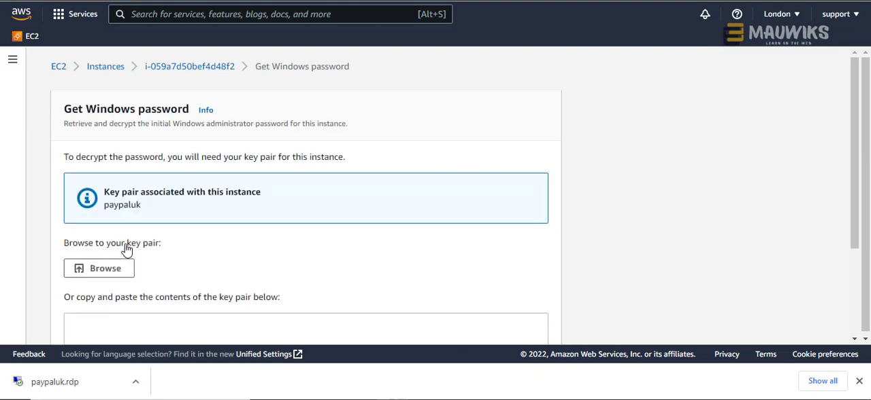
pyautogui.scroll(-1, 200, 238)
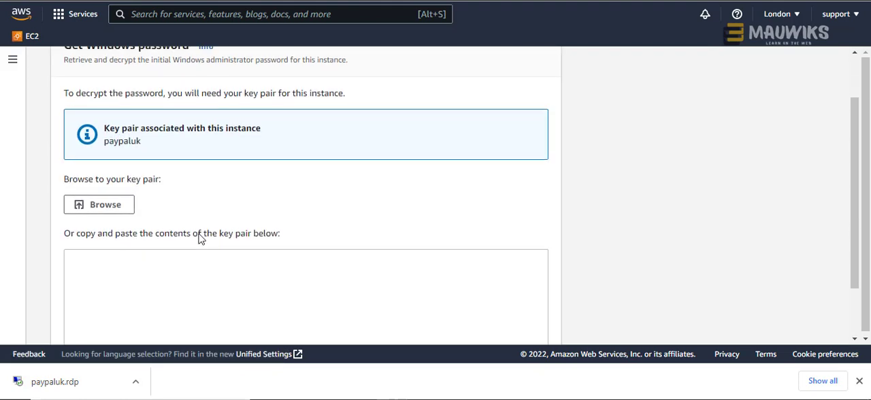
pyautogui.click(96, 213)
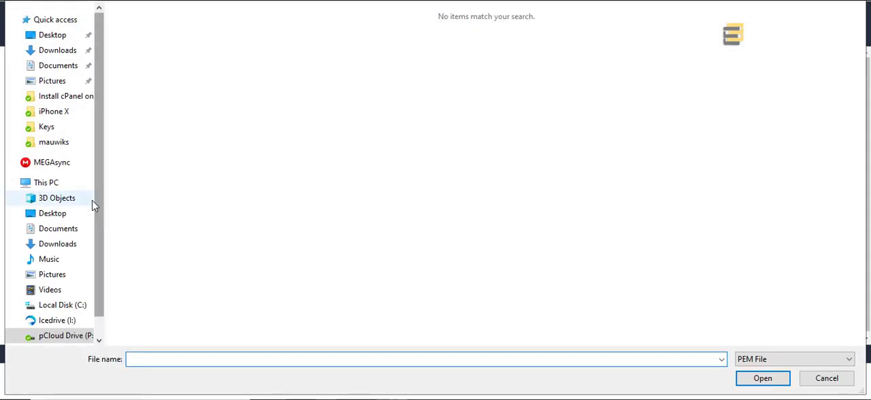
pyautogui.click(47, 127)
pyautogui.click(150, 136)
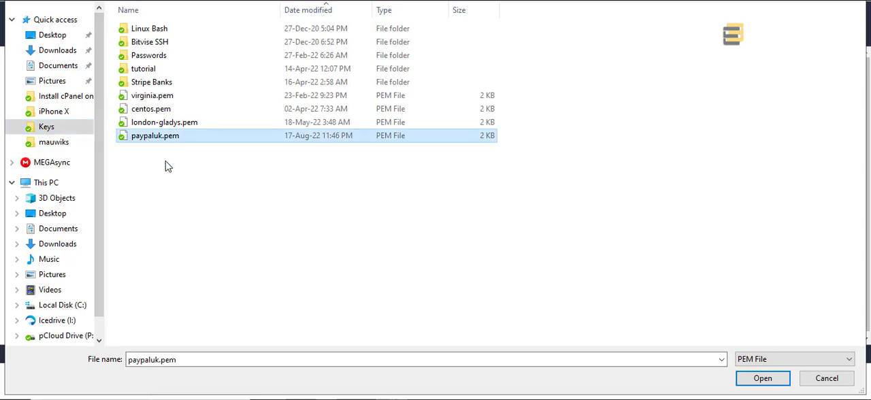
pyautogui.click(763, 378)
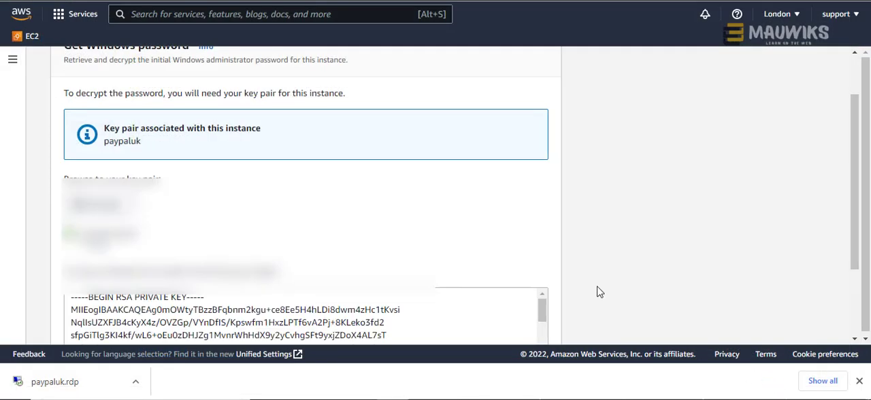
# - Decrypt the Windows administrator password with the loaded key and copy it to the clipboard
pyautogui.scroll(-2, 599, 284)
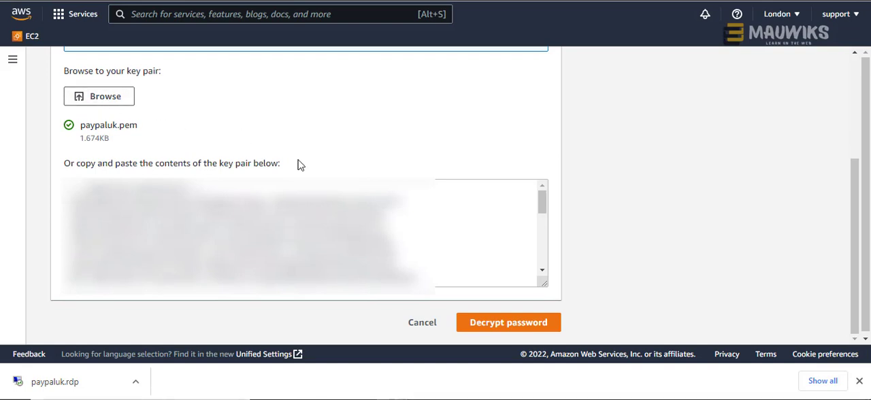
pyautogui.click(488, 324)
pyautogui.scroll(-4, 462, 265)
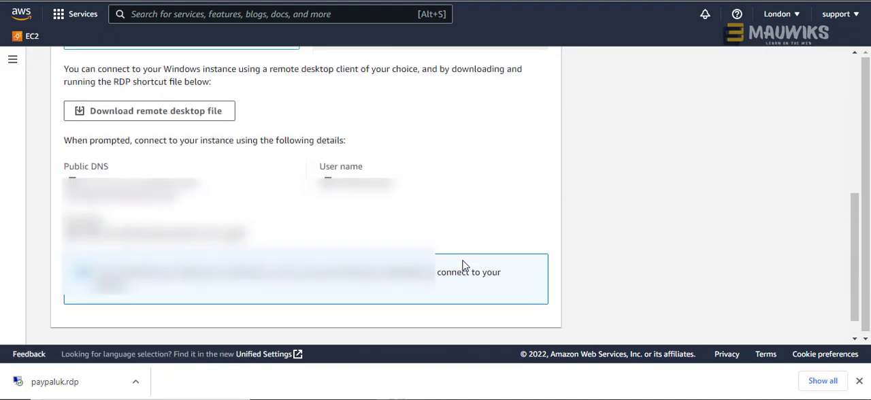
pyautogui.scroll(-1, 407, 259)
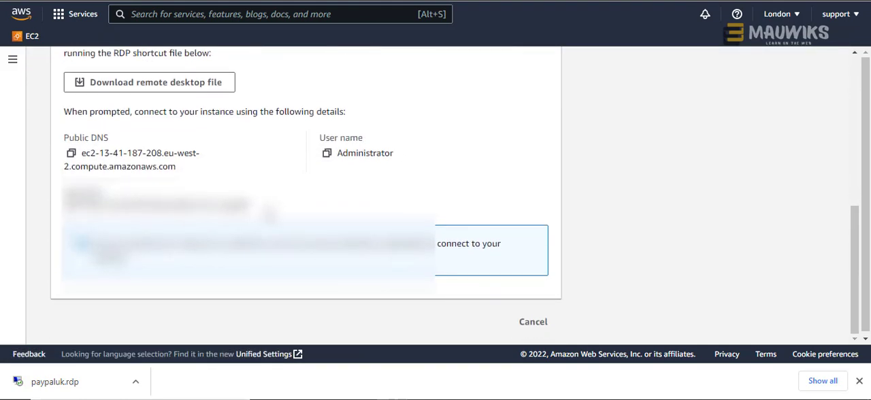
pyautogui.moveTo(246, 204); pyautogui.dragTo(76, 204)
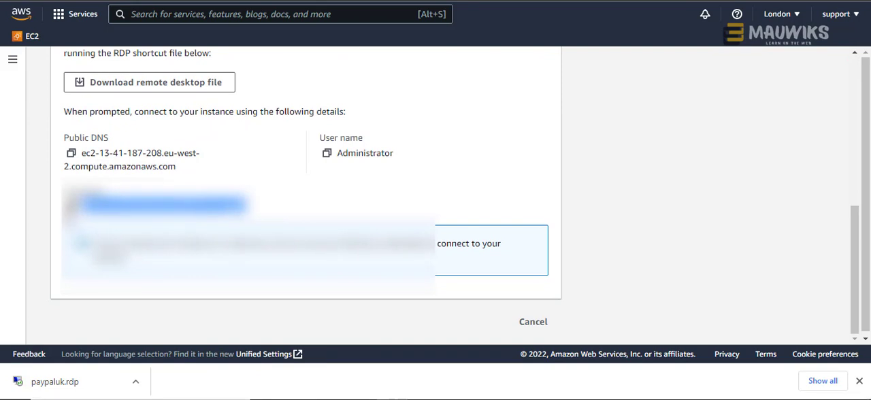
pyautogui.click(70, 206)
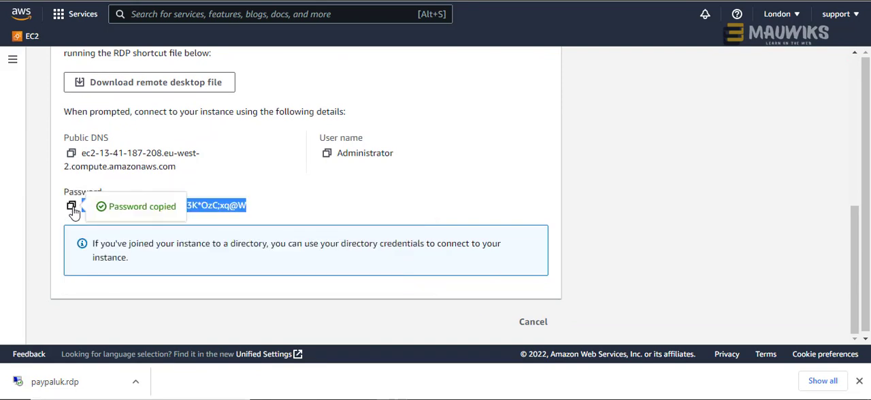
# - Open the downloaded paypaluk.rdp file and connect despite the unknown publisher, suppressing that warning for this computer
pyautogui.click(54, 382)
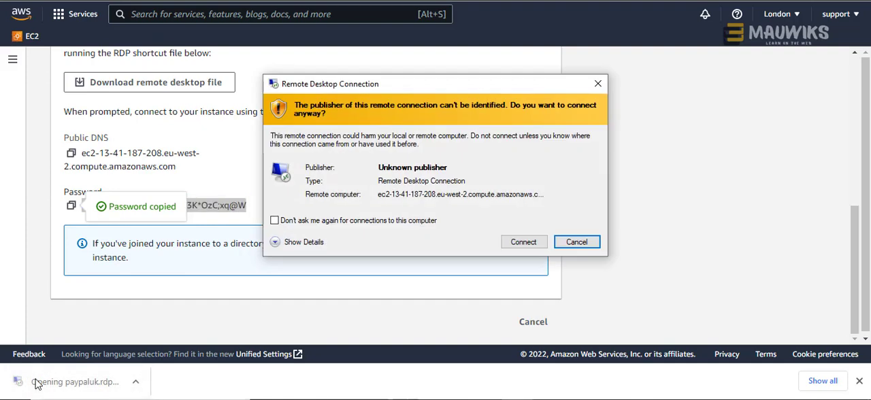
pyautogui.click(314, 224)
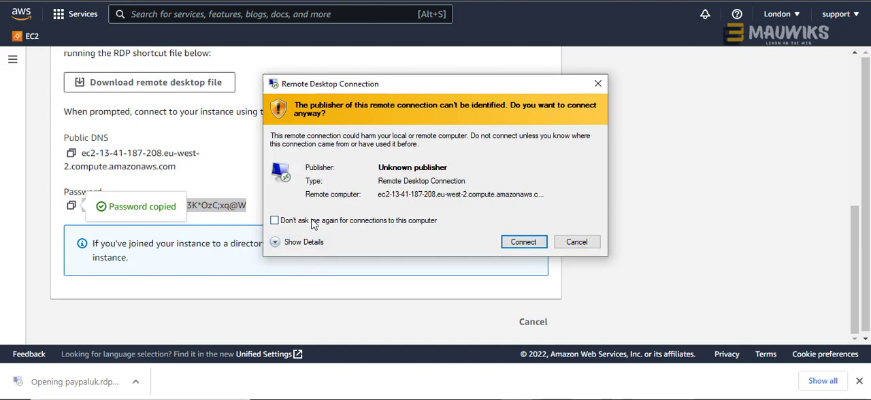
pyautogui.click(523, 243)
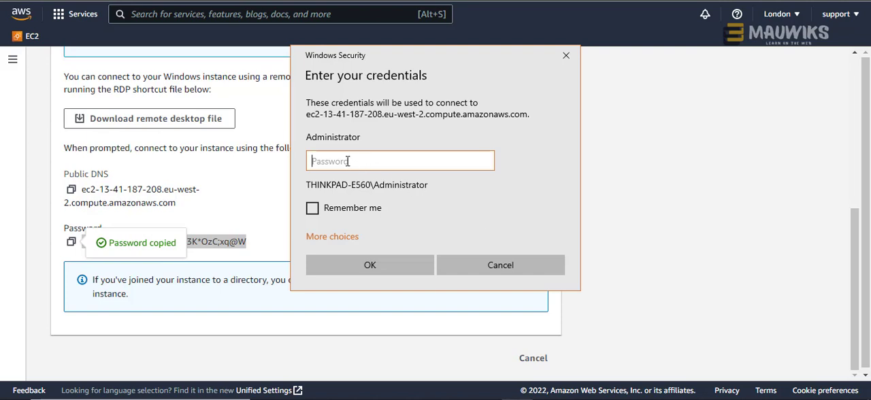
# - Sign in as Administrator with the copied password and remembered credentials, and accept the untrusted certificate without being asked again for this computer
pyautogui.rightClick(344, 161)
pyautogui.click(383, 171)
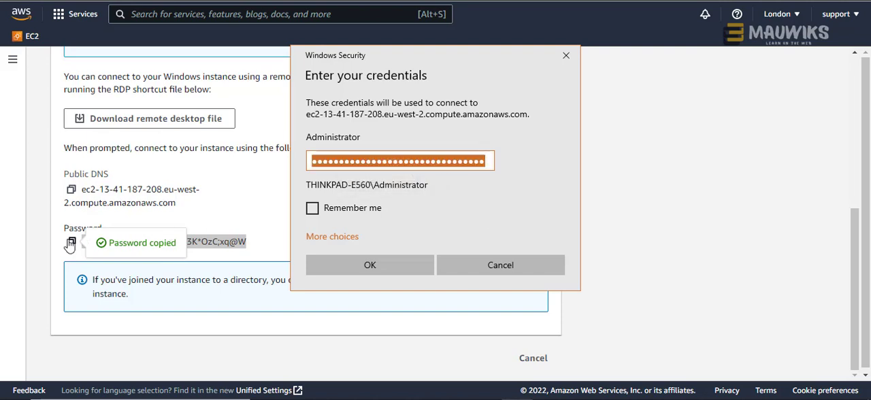
pyautogui.click(344, 213)
pyautogui.click(353, 269)
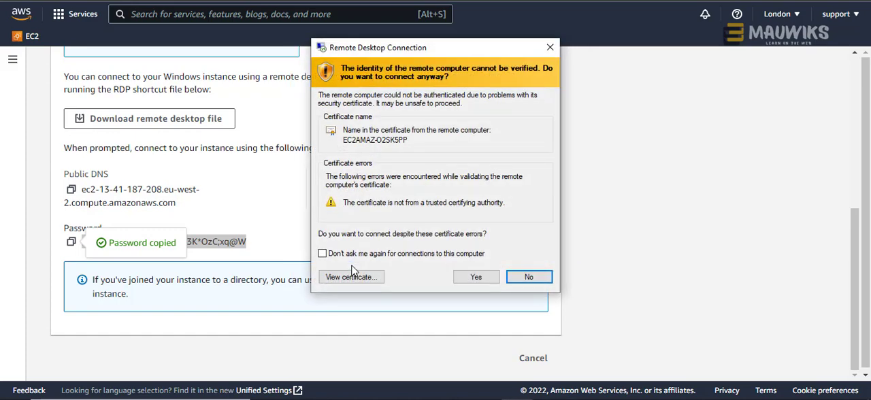
pyautogui.click(322, 253)
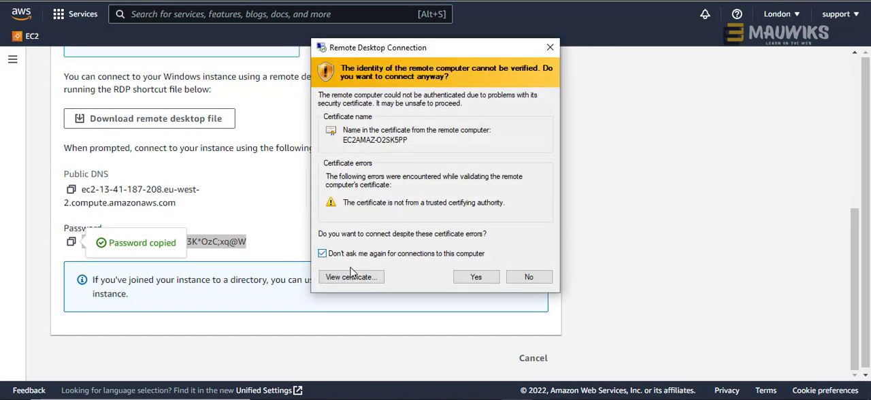
pyautogui.click(475, 277)
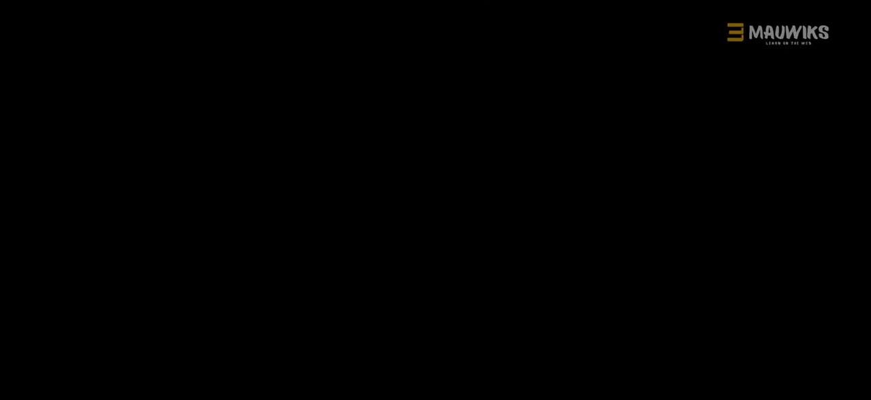
# - Reduce the full-screen remote session to a window and return to the EC2 Instances list in the browser
pyautogui.click(572, 1)
pyautogui.moveTo(384, 1); pyautogui.dragTo(571, 18)
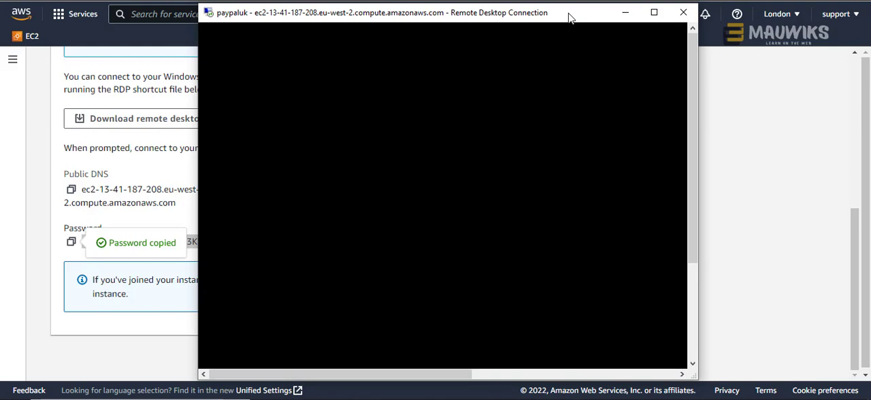
pyautogui.click(796, 162)
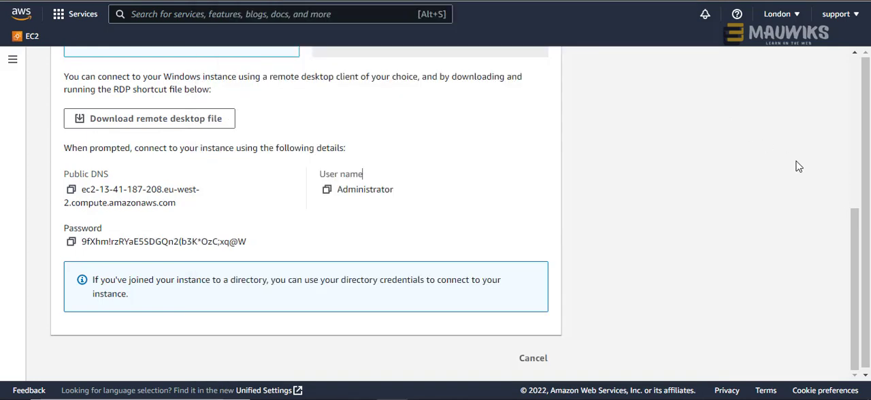
pyautogui.scroll(5, 531, 228)
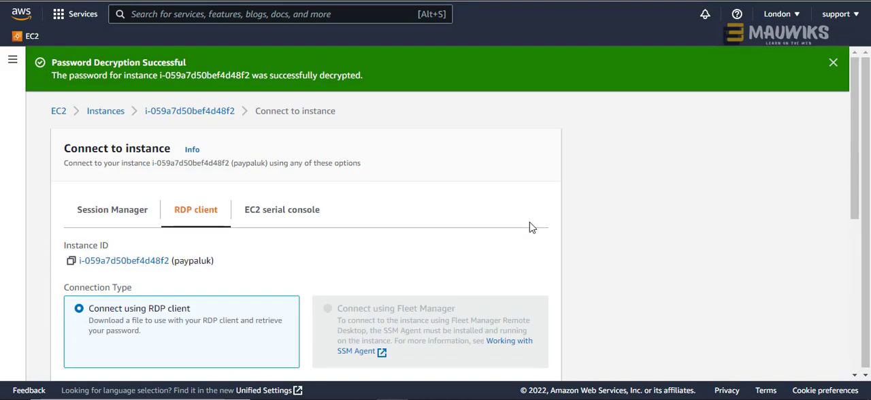
pyautogui.click(108, 117)
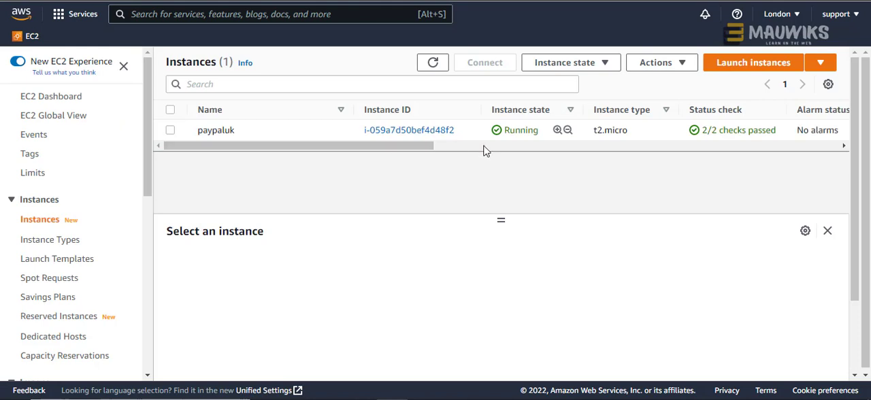
# - Select the paypaluk instance in the list and highlight its public IPv4 address
pyautogui.moveTo(422, 146); pyautogui.dragTo(617, 150)
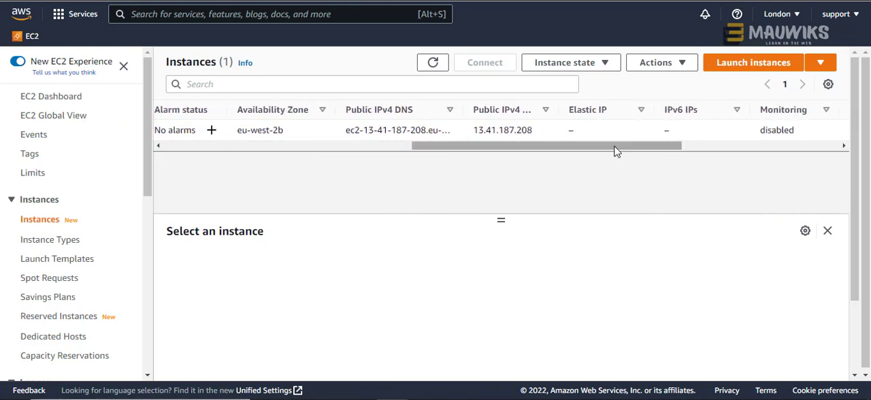
pyautogui.doubleClick(497, 130)
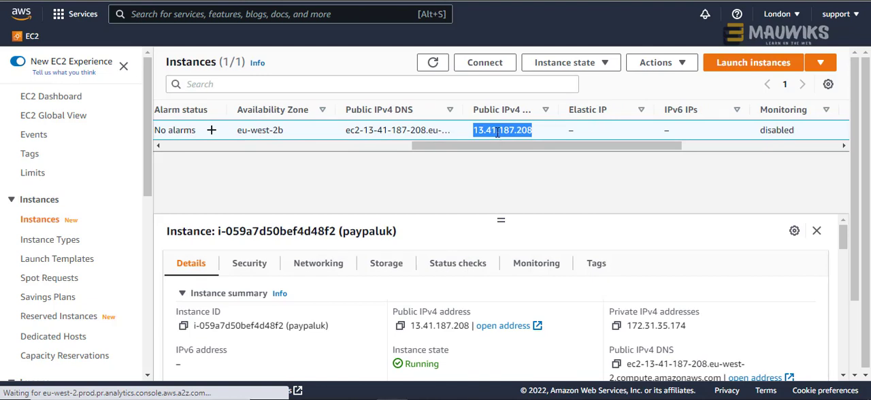
pyautogui.rightClick(503, 133)
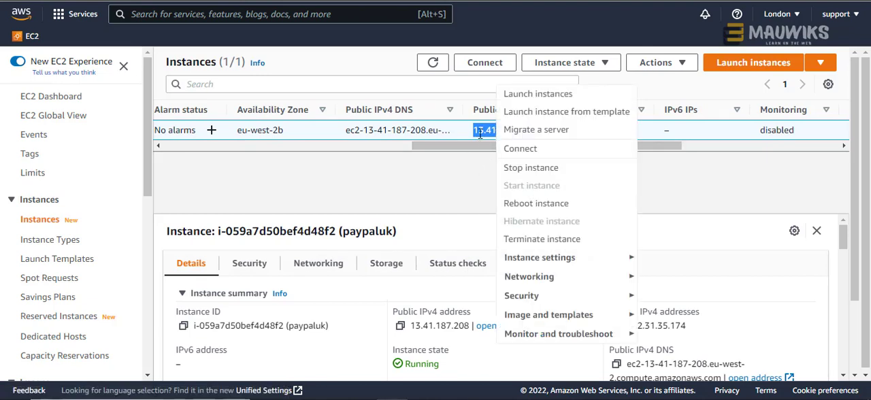
pyautogui.click(480, 134)
pyautogui.doubleClick(492, 130)
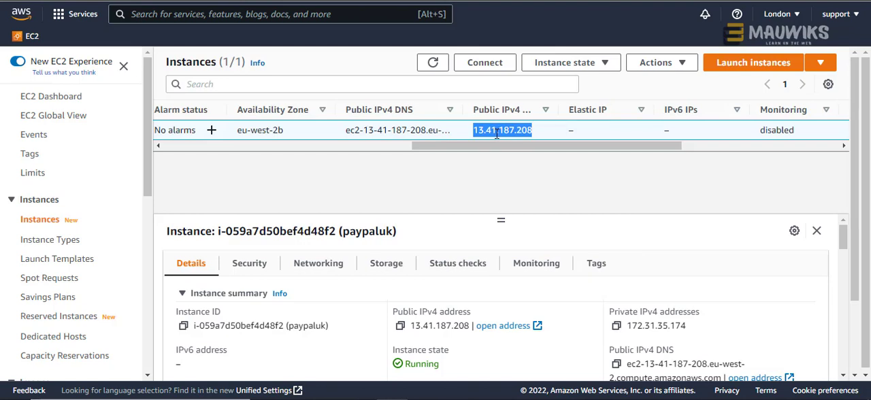
pyautogui.moveTo(498, 147); pyautogui.dragTo(373, 151)
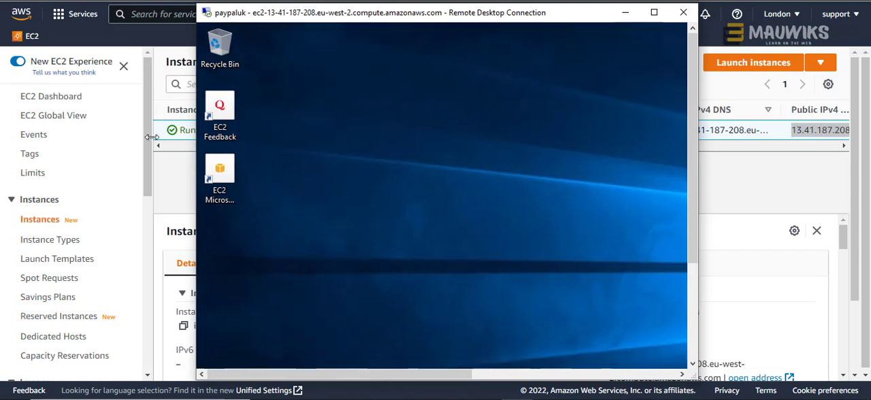
# - Widen the paypaluk remote desktop window across the screen and allow the server to be discoverable on Network 2
pyautogui.moveTo(199, 136); pyautogui.dragTo(1, 136)
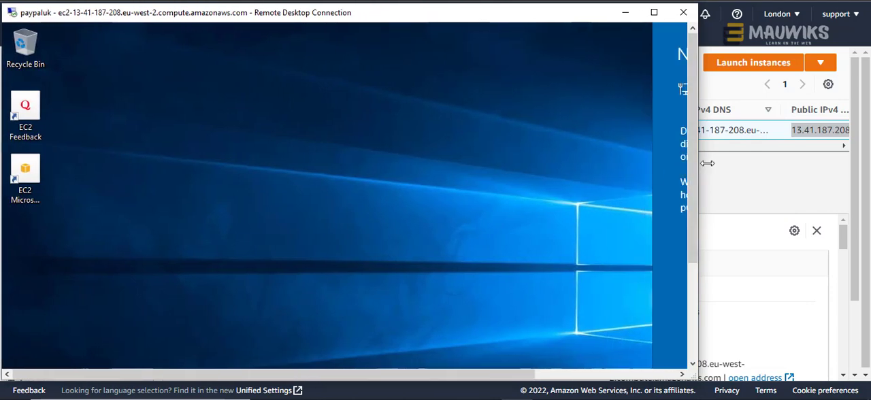
pyautogui.moveTo(696, 164); pyautogui.dragTo(868, 169)
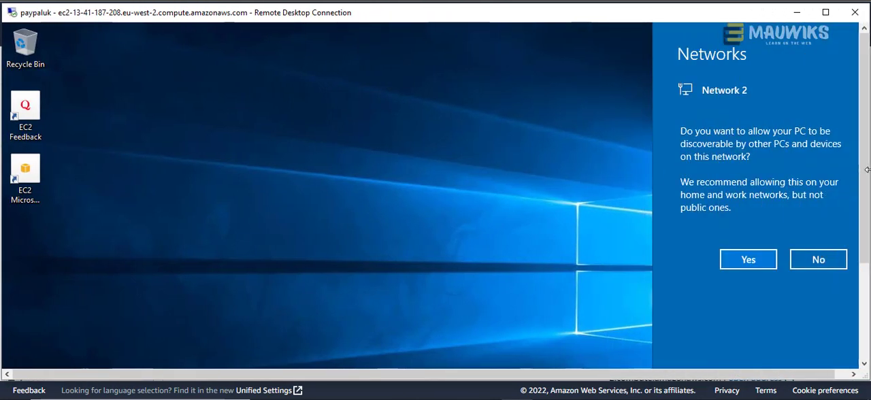
pyautogui.click(754, 261)
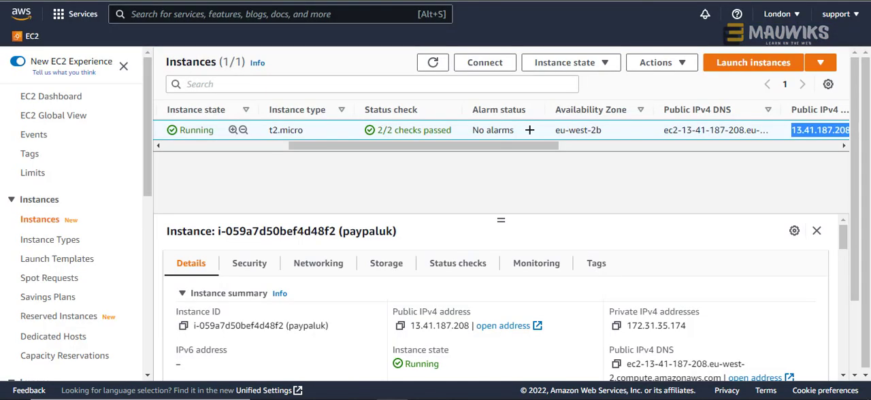
# - Compare the paypaluk instance's listed details with its remote desktop, and review the actions available for the instance
pyautogui.moveTo(478, 145); pyautogui.dragTo(315, 132)
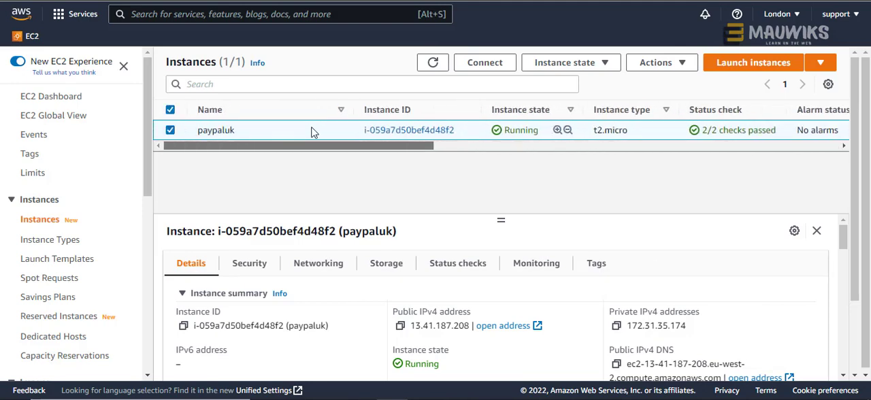
pyautogui.moveTo(312, 132); pyautogui.dragTo(579, 140)
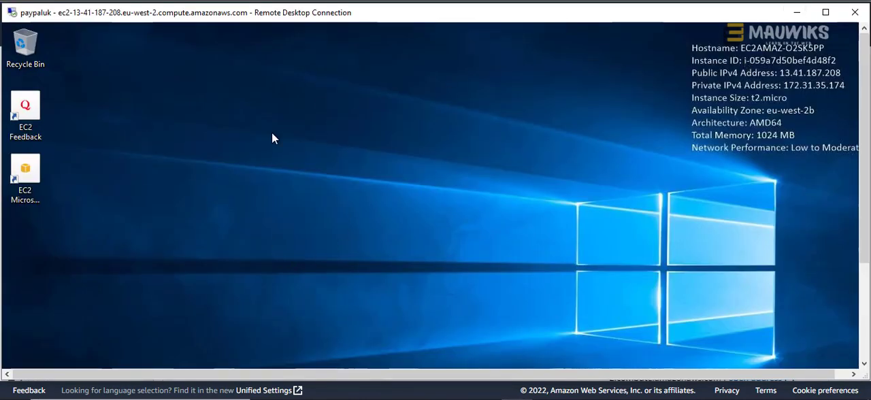
pyautogui.click(797, 12)
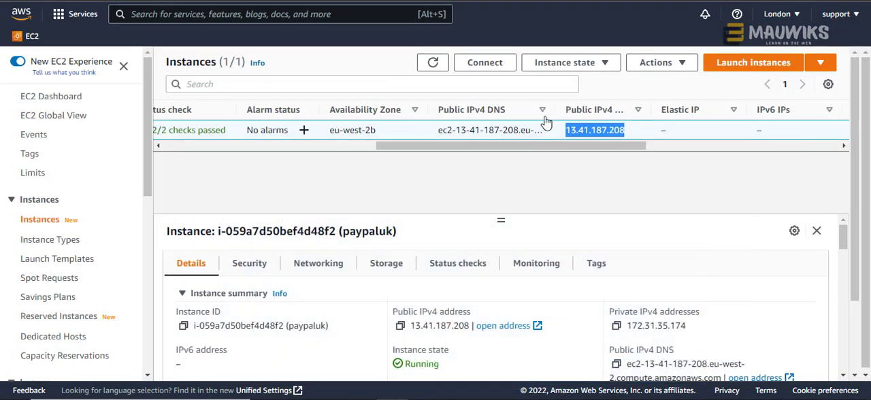
pyautogui.moveTo(447, 154); pyautogui.dragTo(201, 134)
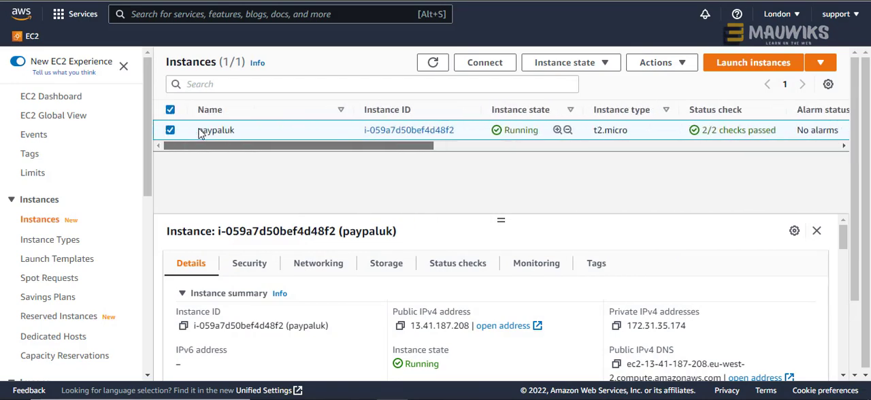
pyautogui.rightClick(416, 135)
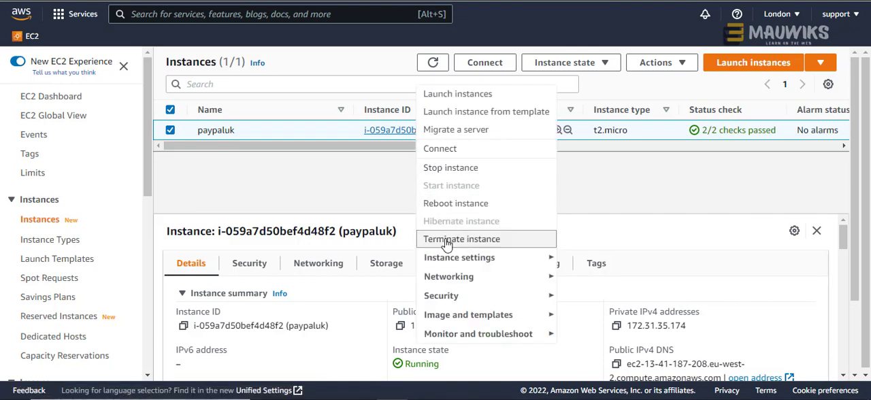
pyautogui.click(391, 170)
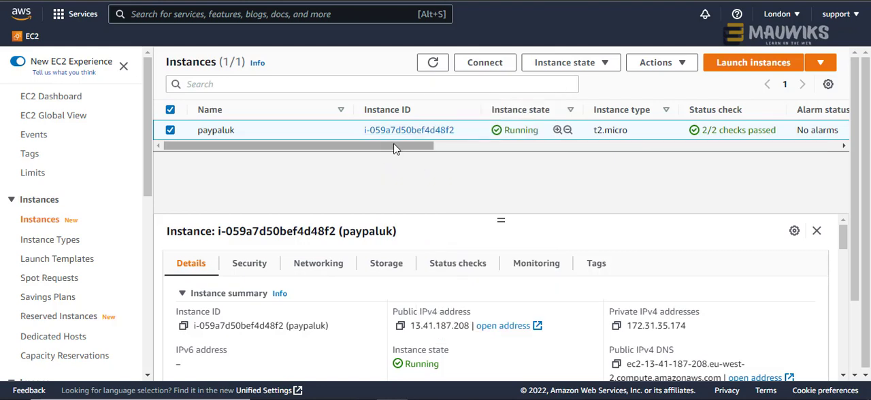
# - Examine the paypaluk instance's public DNS, public IPv4 and Elastic IP columns in the instances list
pyautogui.moveTo(396, 148)
pyautogui.mouseDown()
pyautogui.moveTo(511, 162)
pyautogui.moveTo(672, 149)
pyautogui.moveTo(393, 149)
pyautogui.mouseUp()
pyautogui.moveTo(393, 148); pyautogui.dragTo(605, 152)
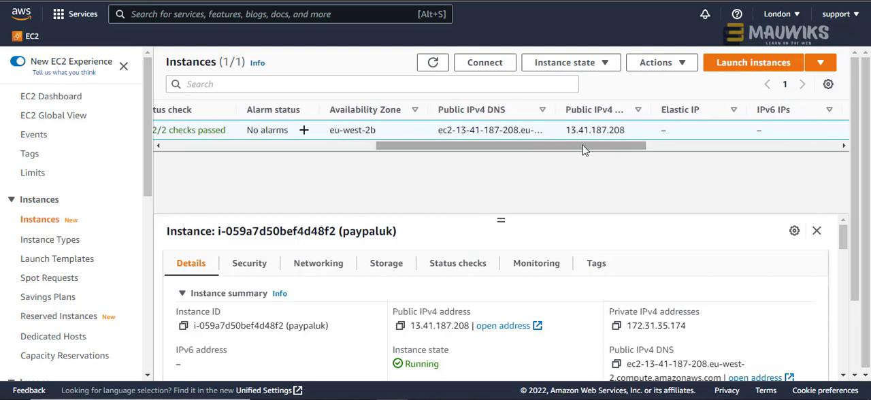
pyautogui.moveTo(584, 150); pyautogui.dragTo(293, 159)
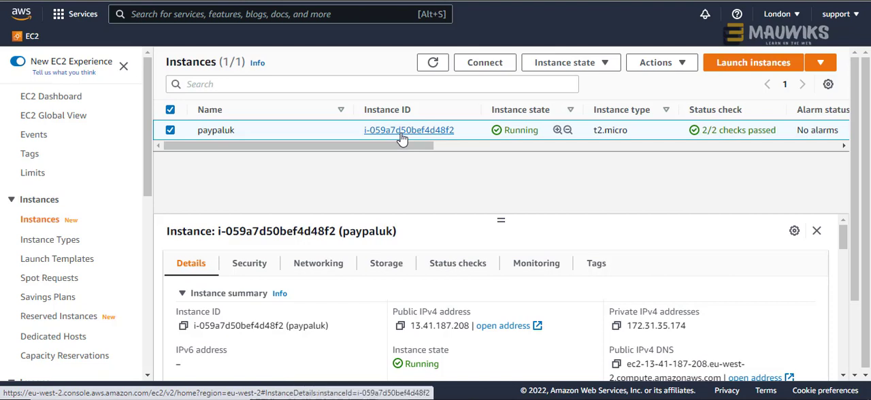
pyautogui.moveTo(400, 145); pyautogui.dragTo(615, 148)
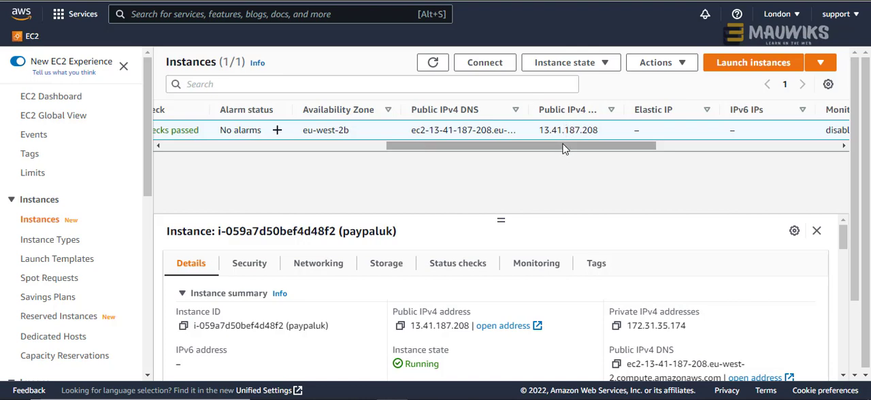
pyautogui.moveTo(566, 151); pyautogui.dragTo(516, 156)
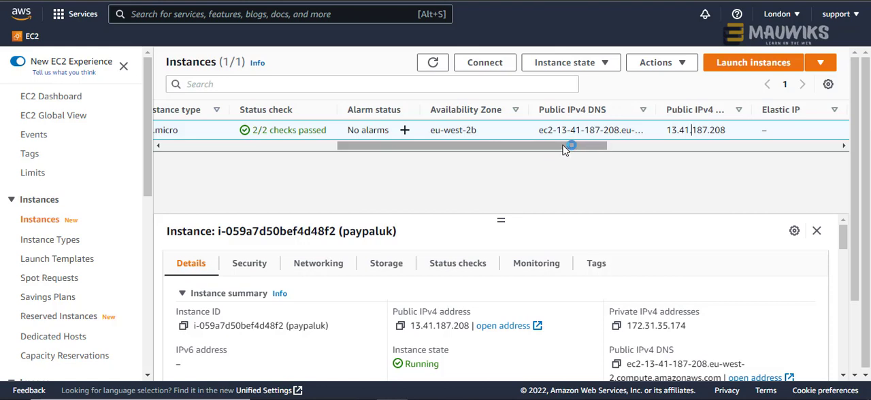
pyautogui.moveTo(564, 150); pyautogui.dragTo(672, 150)
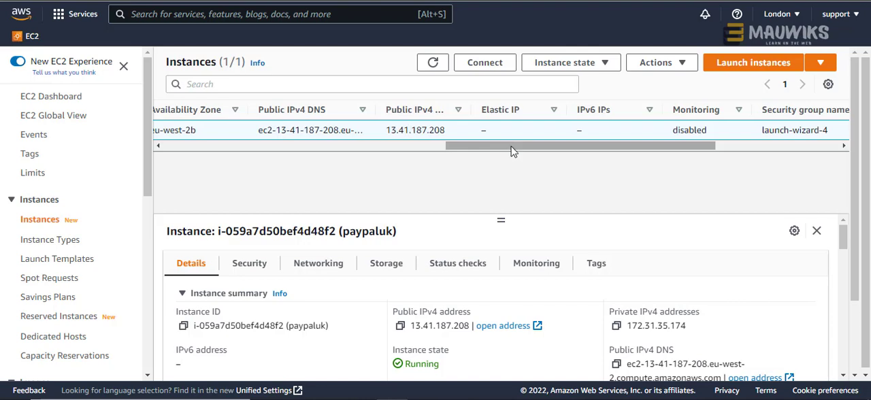
pyautogui.moveTo(512, 154); pyautogui.dragTo(475, 153)
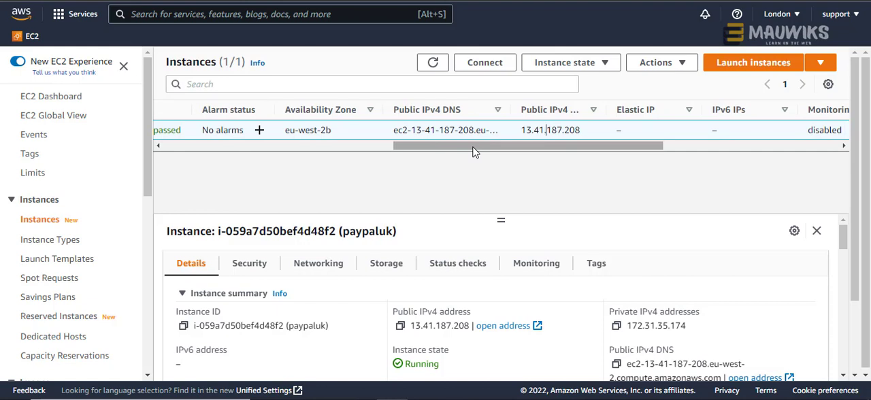
# - Widen the Public IPv4 address column in the instances list until its full heading fits
pyautogui.moveTo(474, 153); pyautogui.dragTo(453, 150)
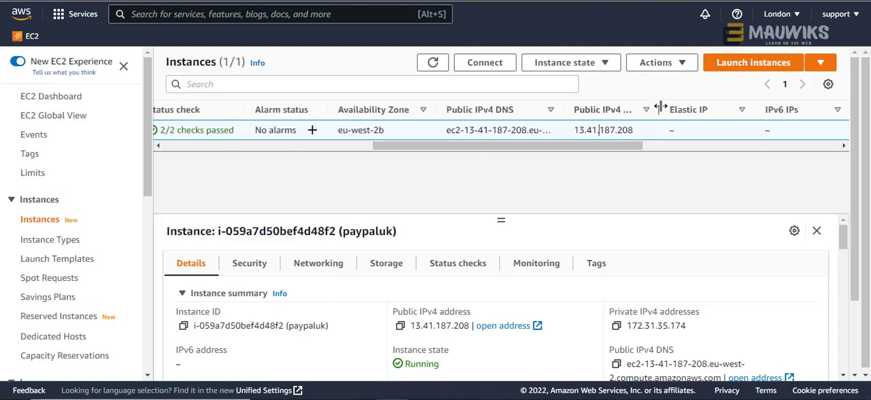
pyautogui.moveTo(656, 110); pyautogui.dragTo(699, 110)
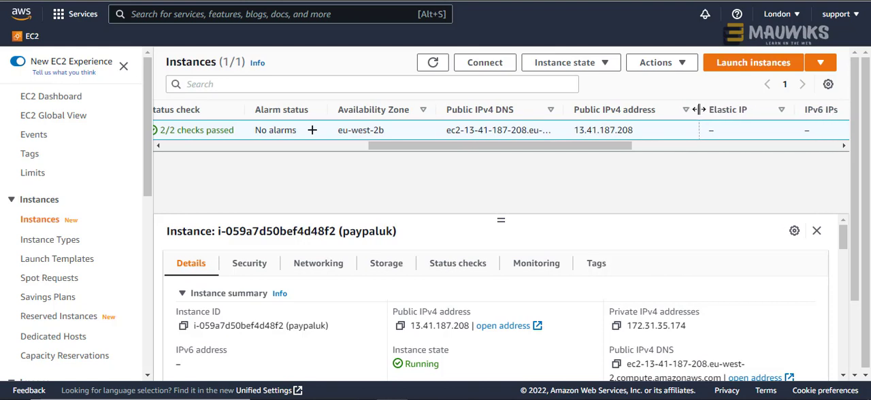
pyautogui.moveTo(617, 149); pyautogui.dragTo(572, 153)
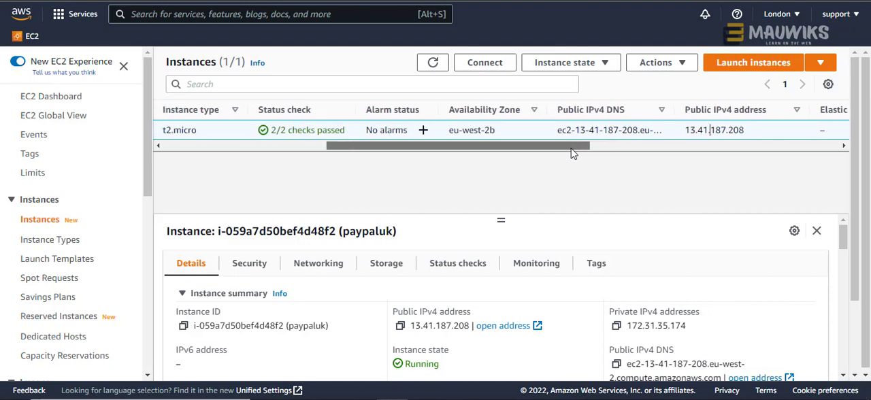
pyautogui.moveTo(437, 152)
pyautogui.mouseDown()
pyautogui.moveTo(410, 155)
pyautogui.moveTo(451, 154)
pyautogui.moveTo(439, 159)
pyautogui.mouseUp()
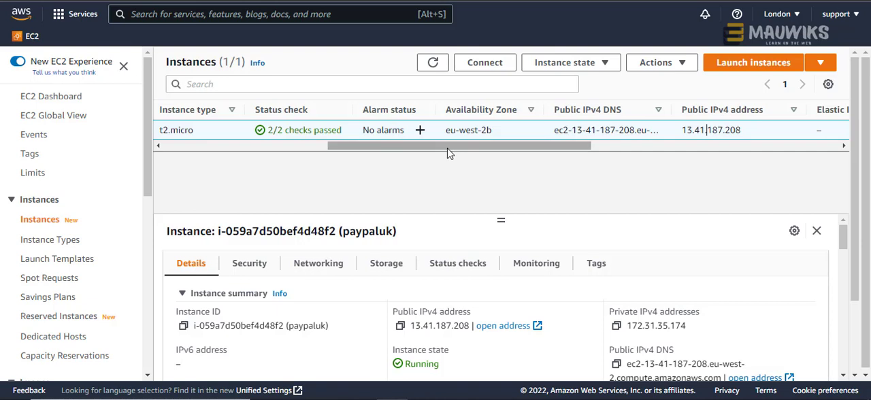
# - Compare the public IPv4 address in the EC2 instances list with the details on the paypaluk remote desktop, and return to the EC2 console
pyautogui.moveTo(449, 153)
pyautogui.mouseDown()
pyautogui.moveTo(488, 154)
pyautogui.moveTo(446, 156)
pyautogui.mouseUp()
pyautogui.moveTo(576, 147); pyautogui.dragTo(575, 153)
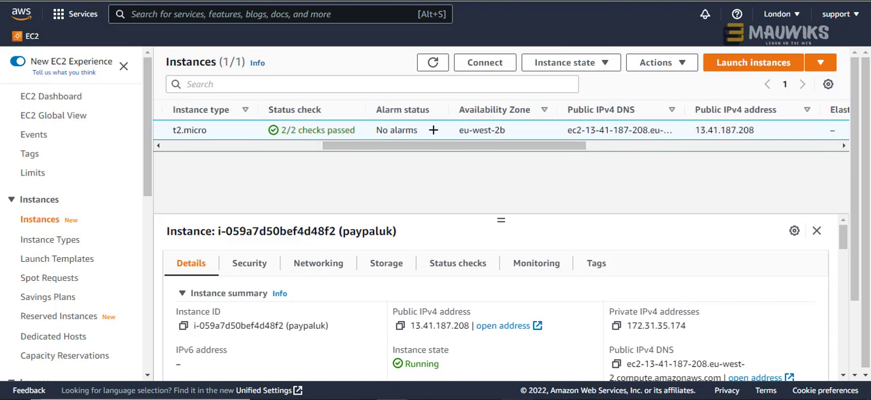
pyautogui.click(517, 399)
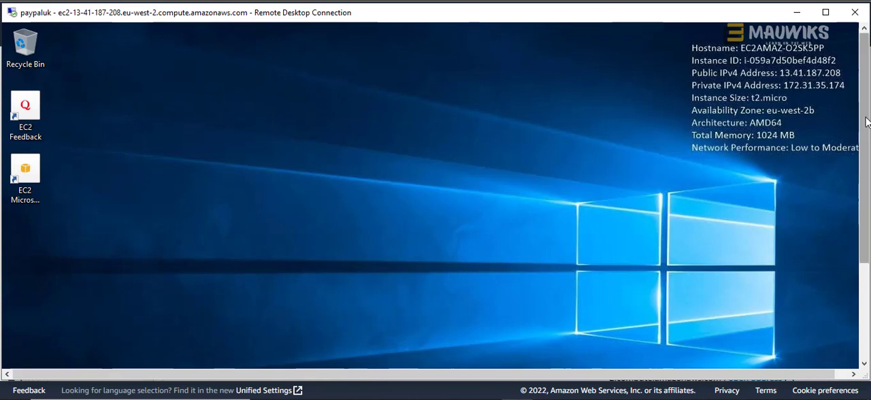
pyautogui.moveTo(865, 121); pyautogui.dragTo(865, 100)
pyautogui.moveTo(866, 170); pyautogui.dragTo(867, 287)
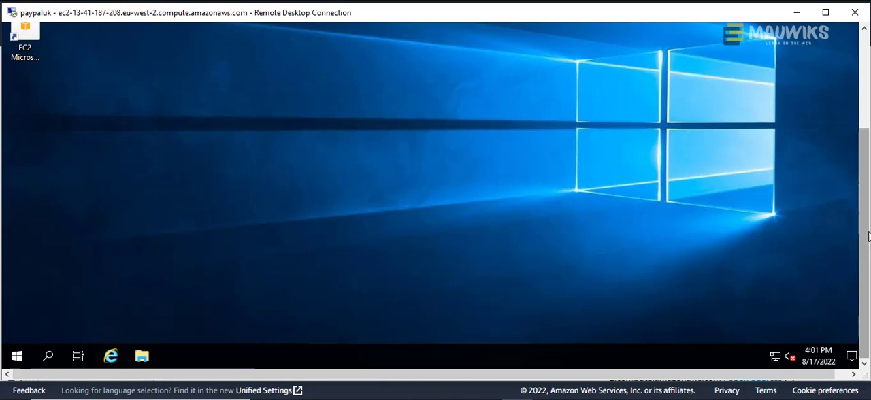
pyautogui.moveTo(867, 234); pyautogui.dragTo(869, 129)
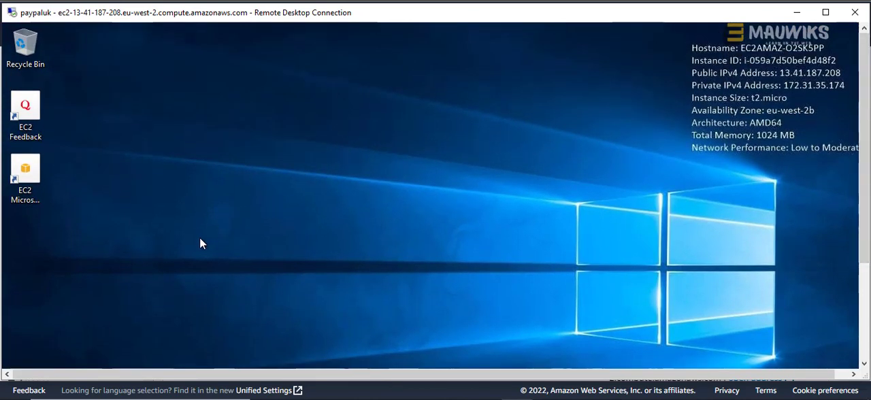
pyautogui.moveTo(864, 116)
pyautogui.mouseDown()
pyautogui.moveTo(868, 212)
pyautogui.moveTo(866, 119)
pyautogui.mouseUp()
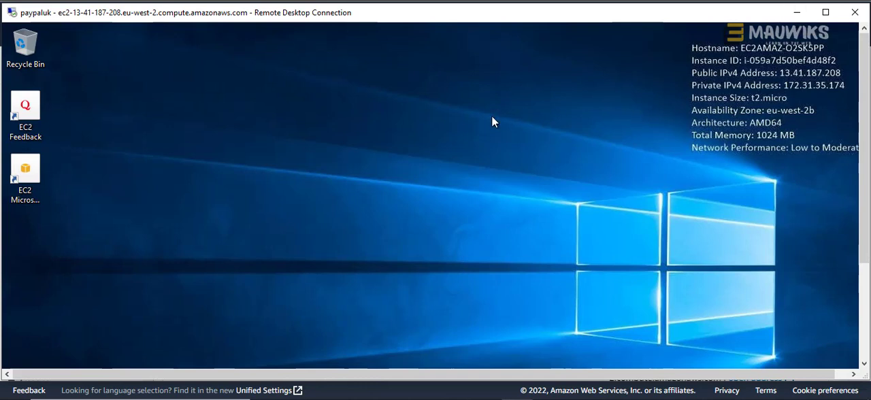
pyautogui.click(799, 13)
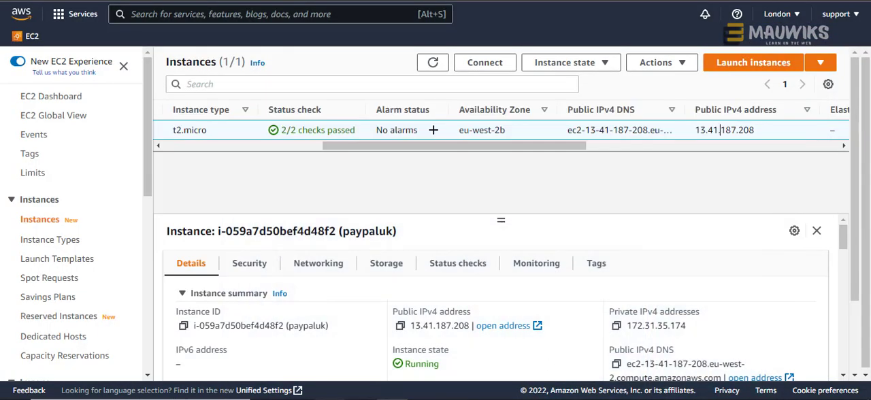